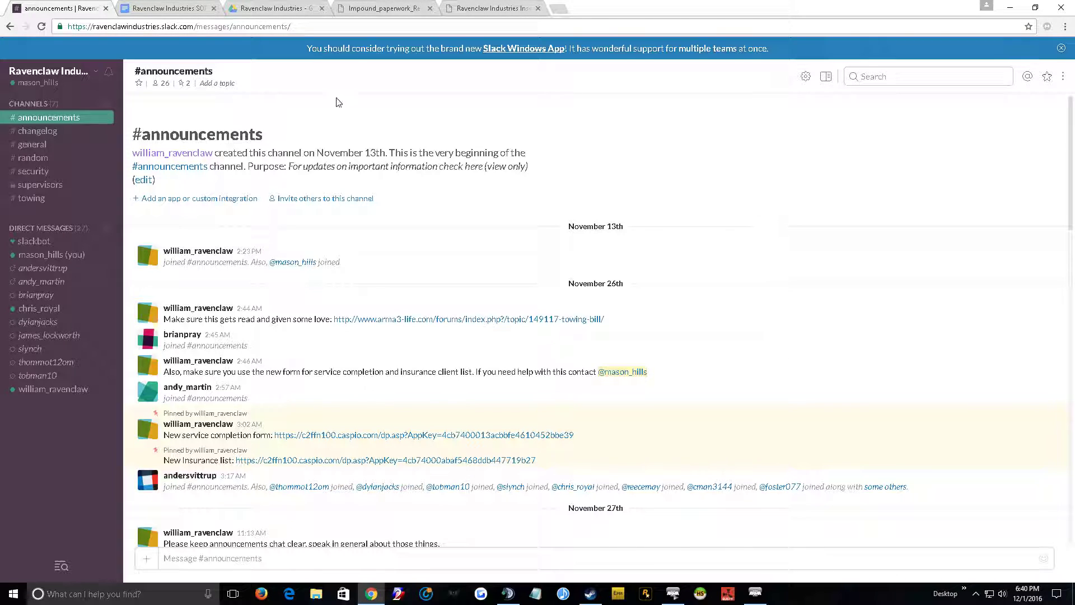
Find your own account in the Slack direct messages list and open that conversation.
click(42, 228)
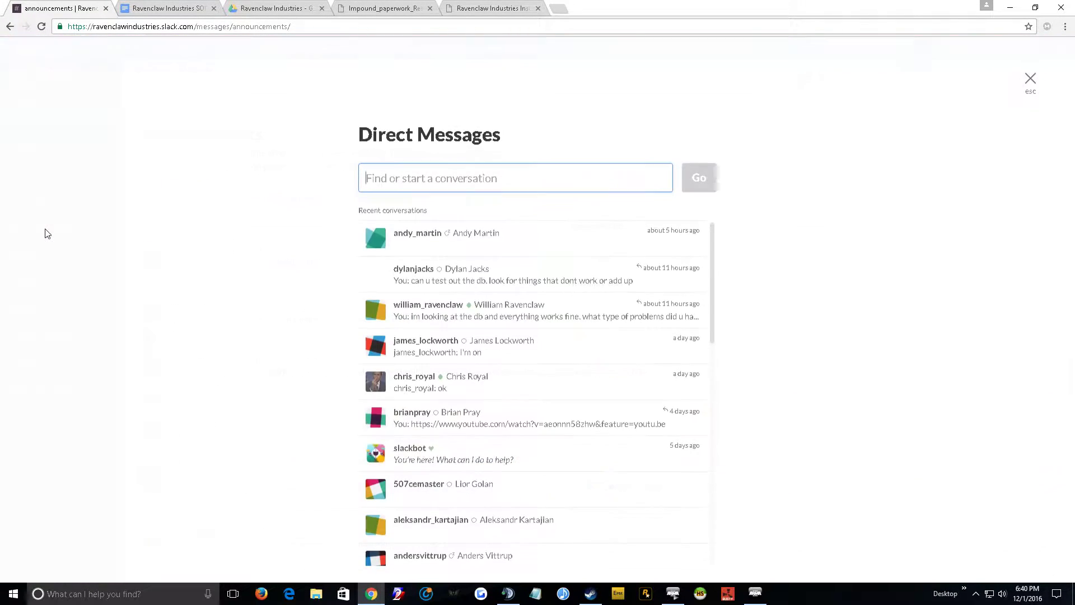
text(mas)
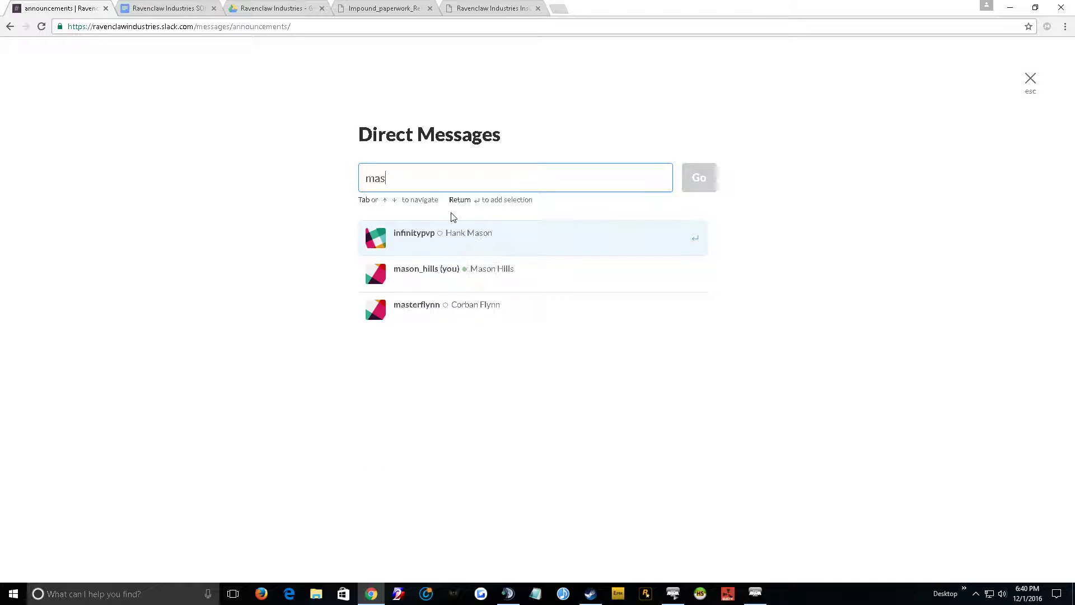
text(on hills)
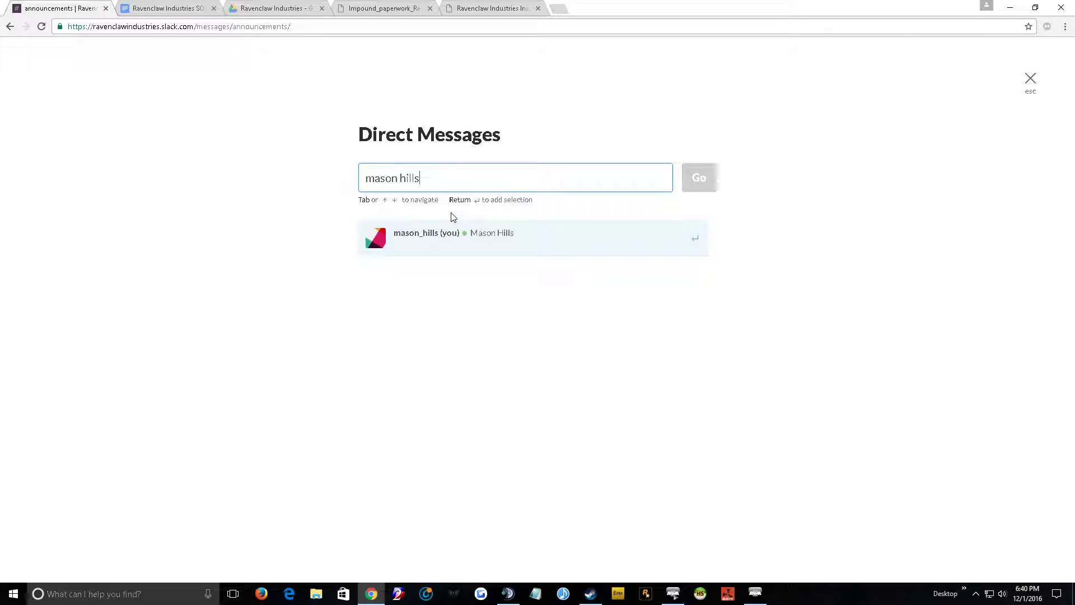
click(440, 238)
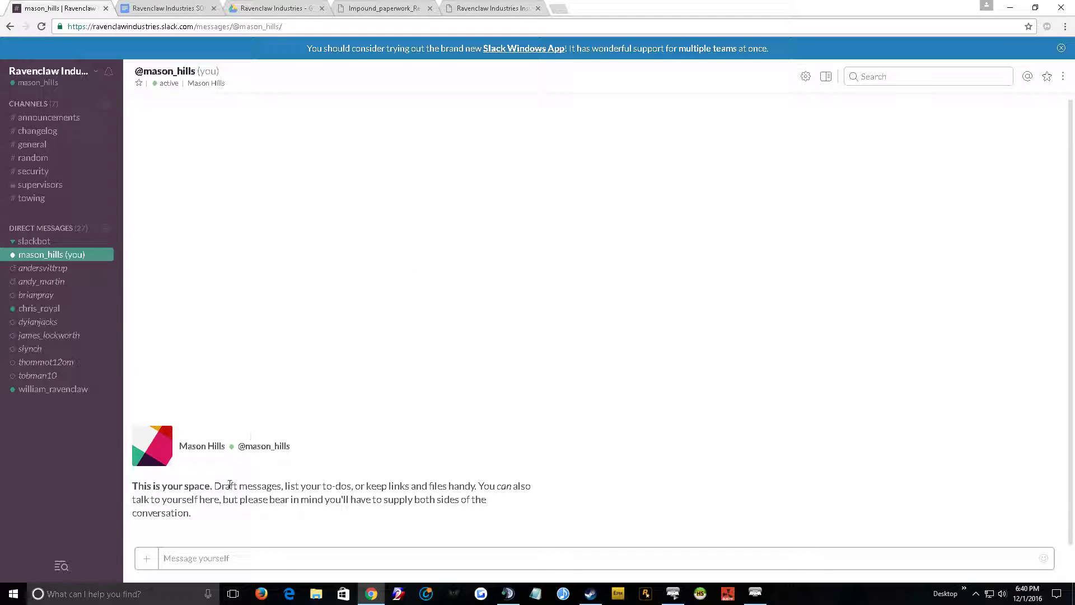
Return to the #announcements channel, then open the service completion form with Type Of Service set to Service Completion.
click(54, 119)
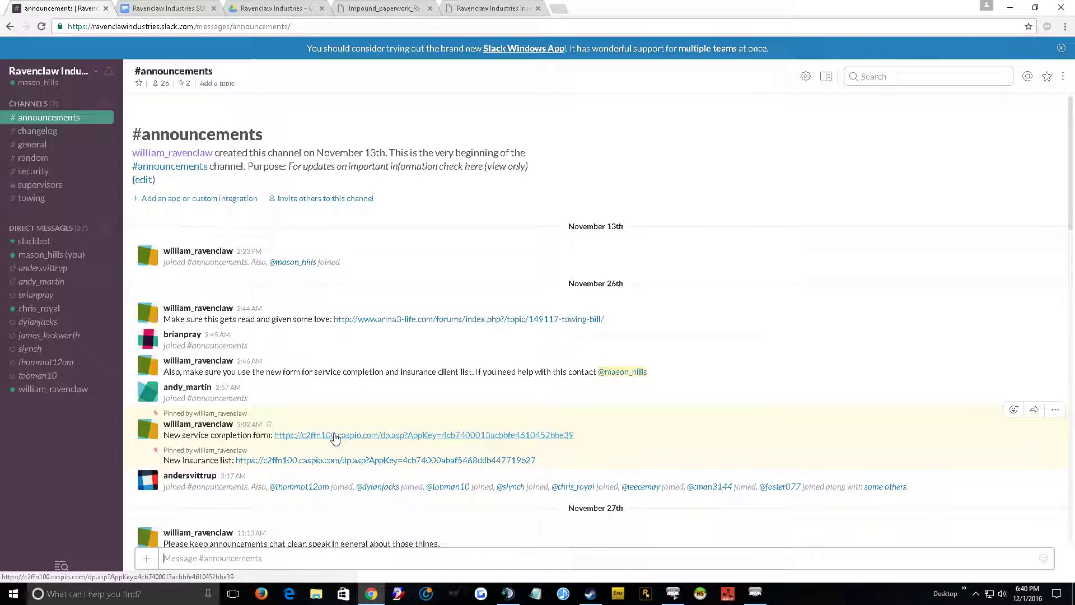
click(401, 9)
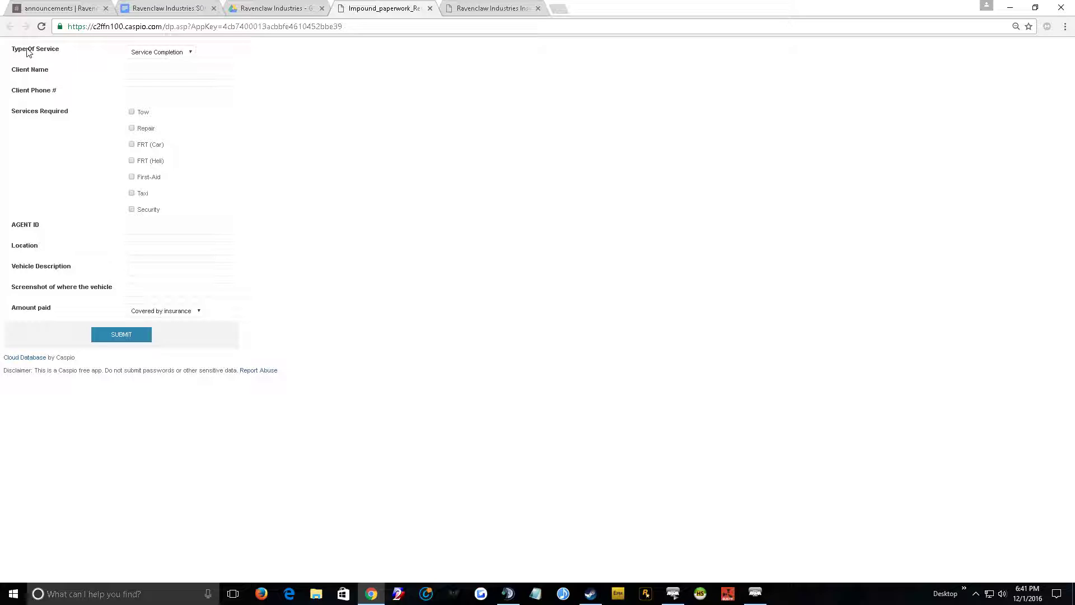
click(168, 53)
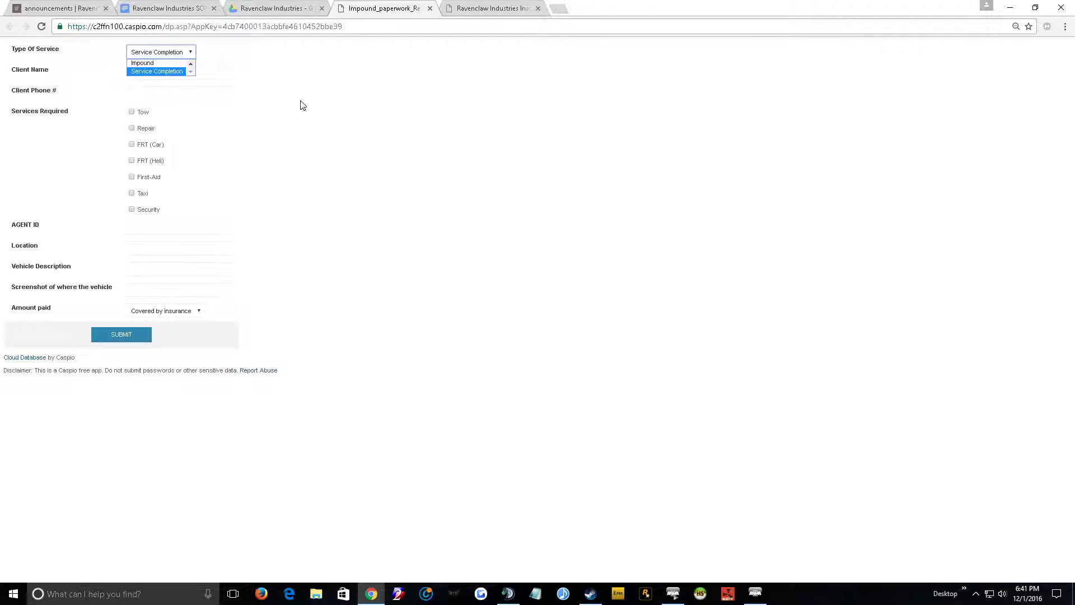
click(158, 71)
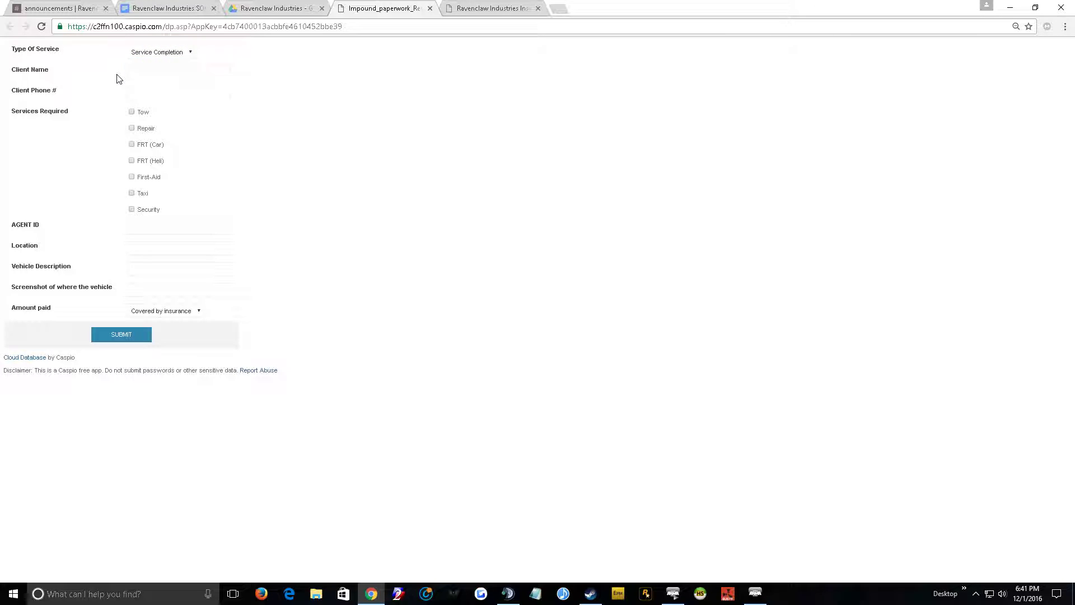
Examine the Client Name and Client Phone # fields and try the Repair and Taxi options under Services Required.
click(160, 76)
click(153, 96)
click(186, 70)
click(61, 140)
click(132, 128)
click(132, 192)
click(131, 193)
click(132, 128)
click(133, 228)
Check the Slack direct messages list and the SOP / Handbook document, then return to the service completion form.
click(63, 7)
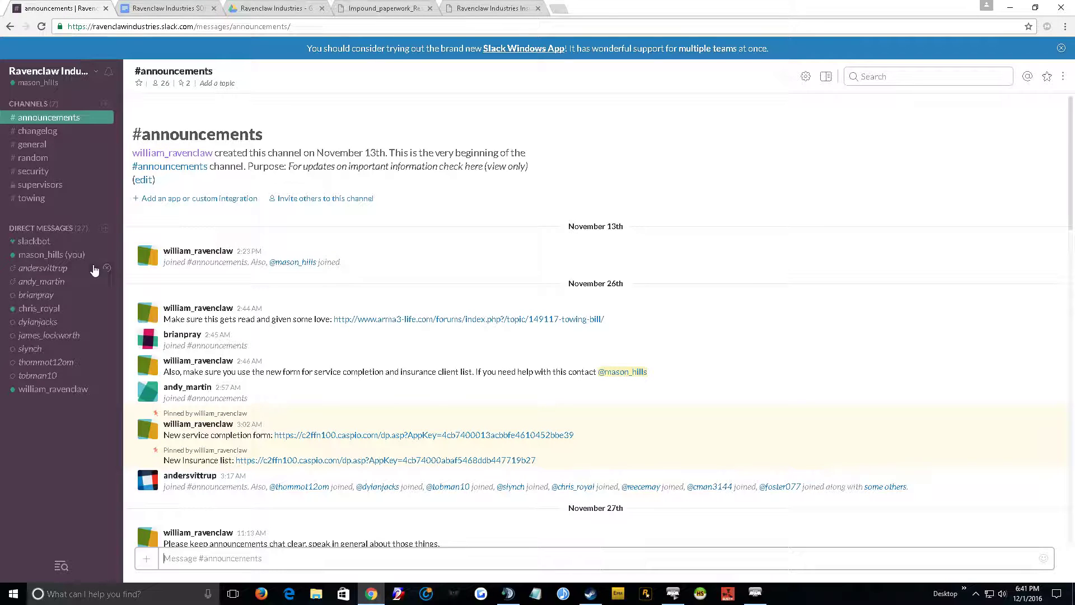
click(25, 228)
click(159, 8)
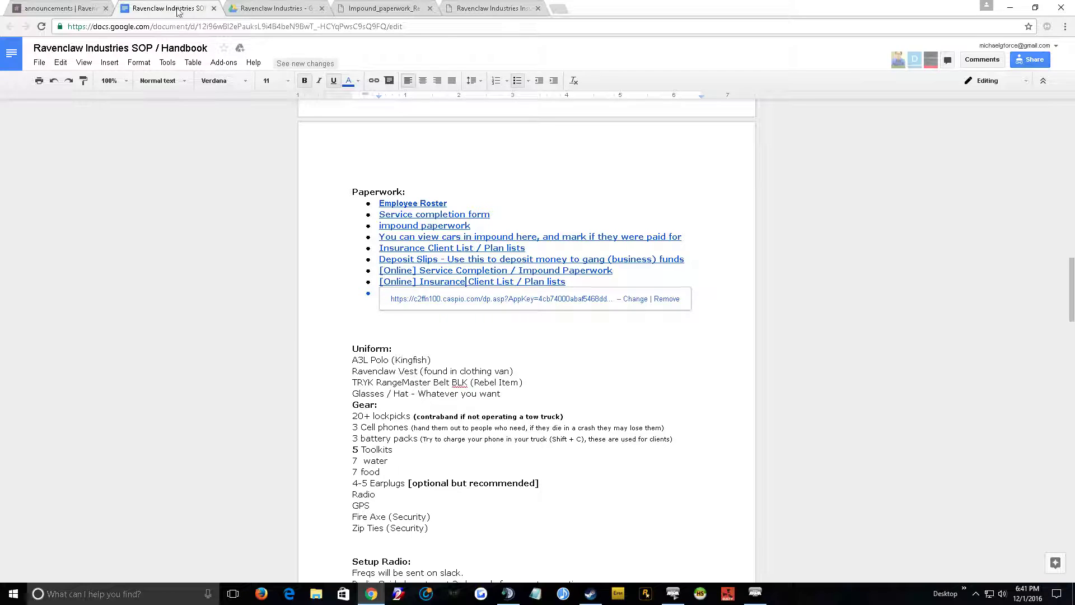
click(266, 8)
click(368, 7)
Examine the Location, Vehicle Description and vehicle screenshot fields of the service completion form.
click(145, 247)
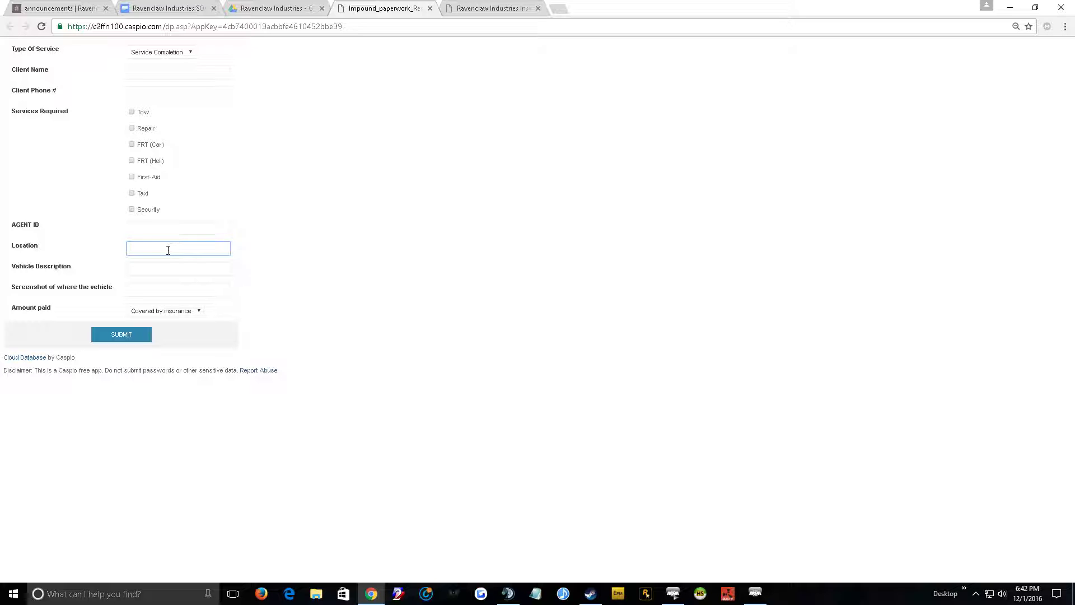
click(151, 270)
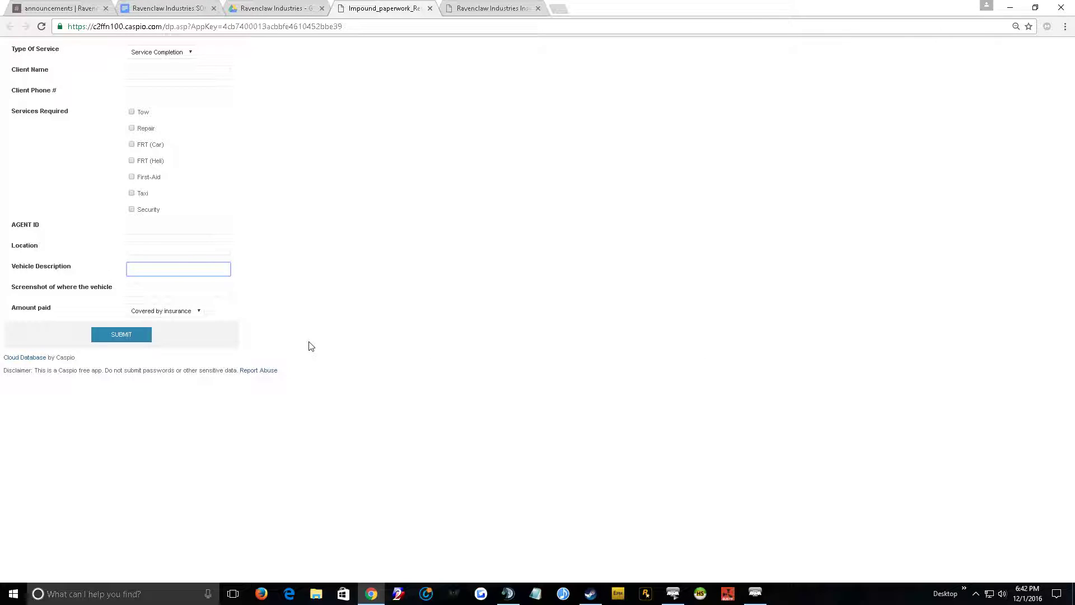
click(139, 291)
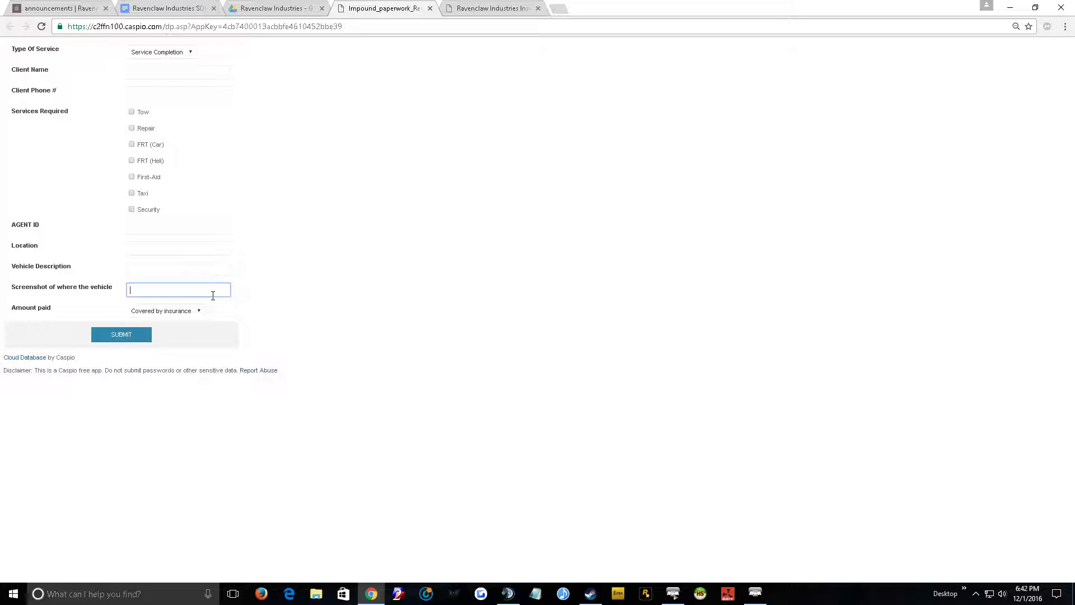
triple_click(68, 289)
click(179, 302)
click(178, 292)
click(195, 291)
key(Tab)
Set Amount paid to Custom amount, try 5200 as the custom amount paid, and clear that value.
click(188, 313)
click(165, 323)
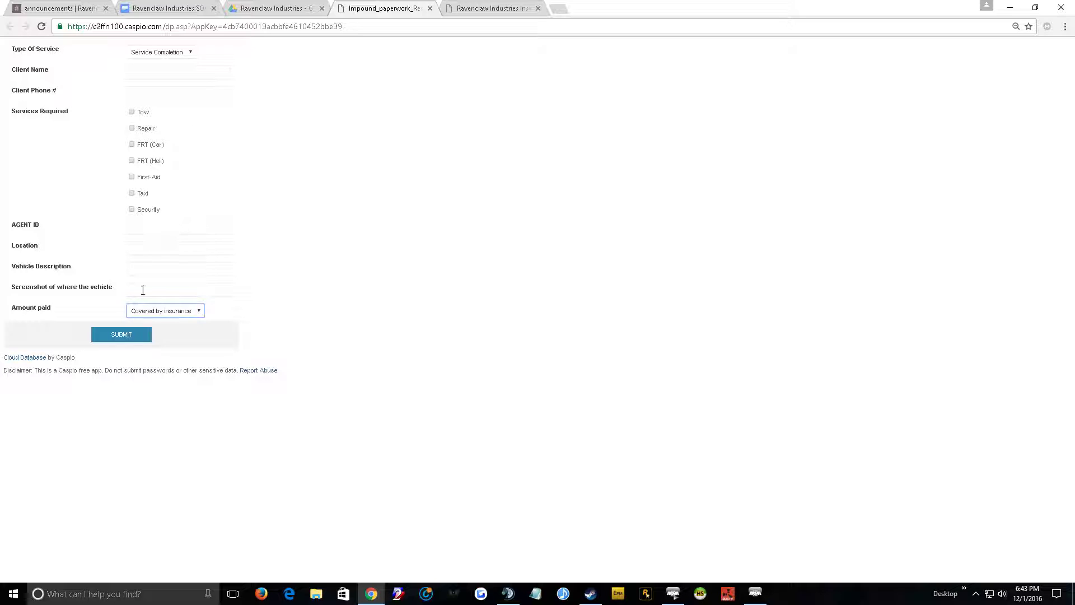
click(157, 313)
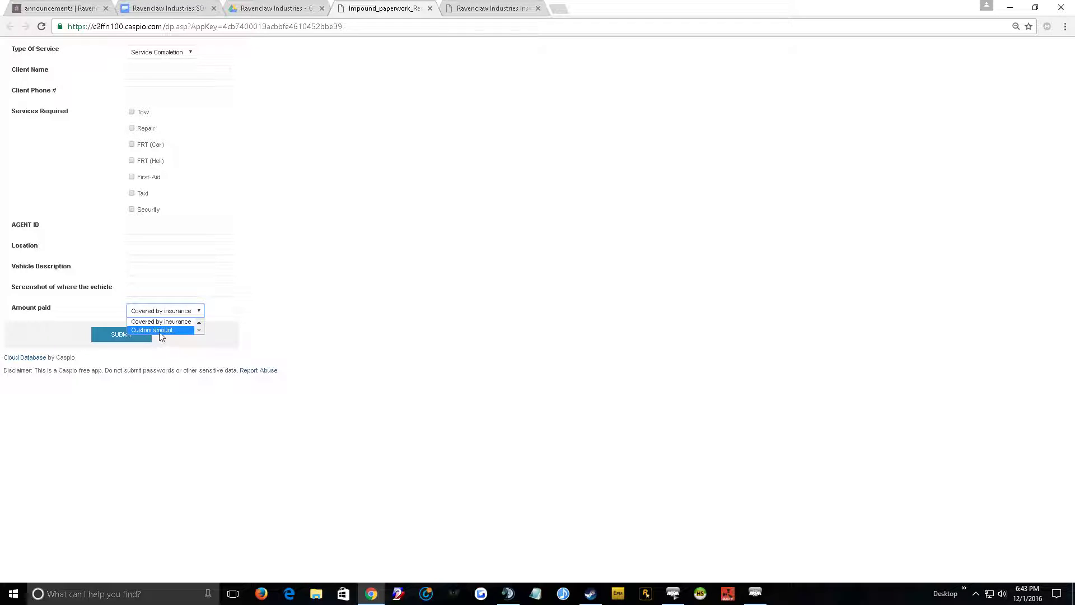
click(160, 331)
click(156, 330)
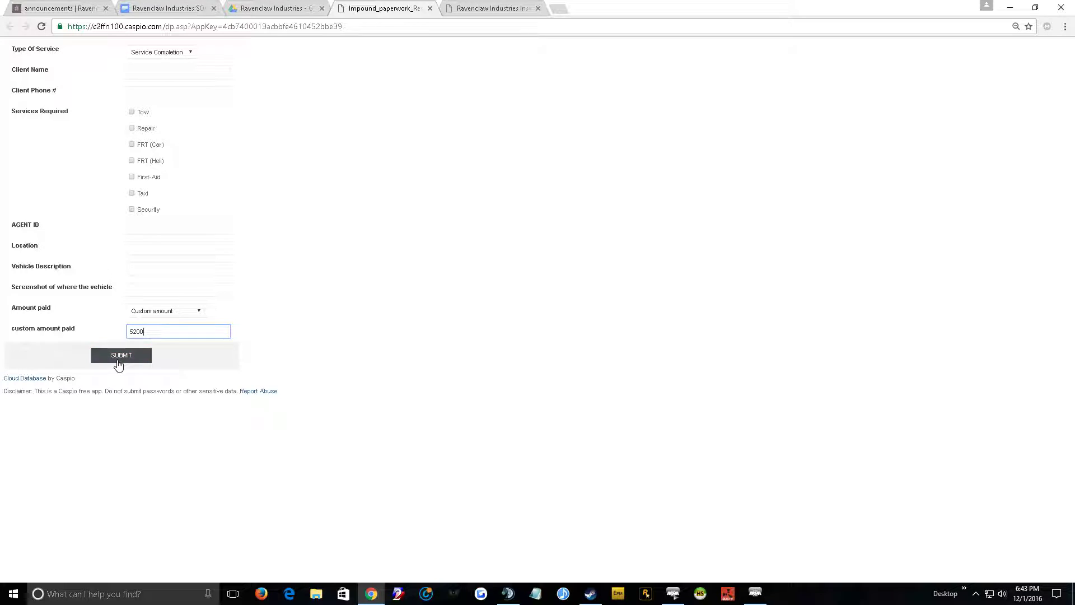
drag(147, 331, 3, 335)
key(BackSpace)
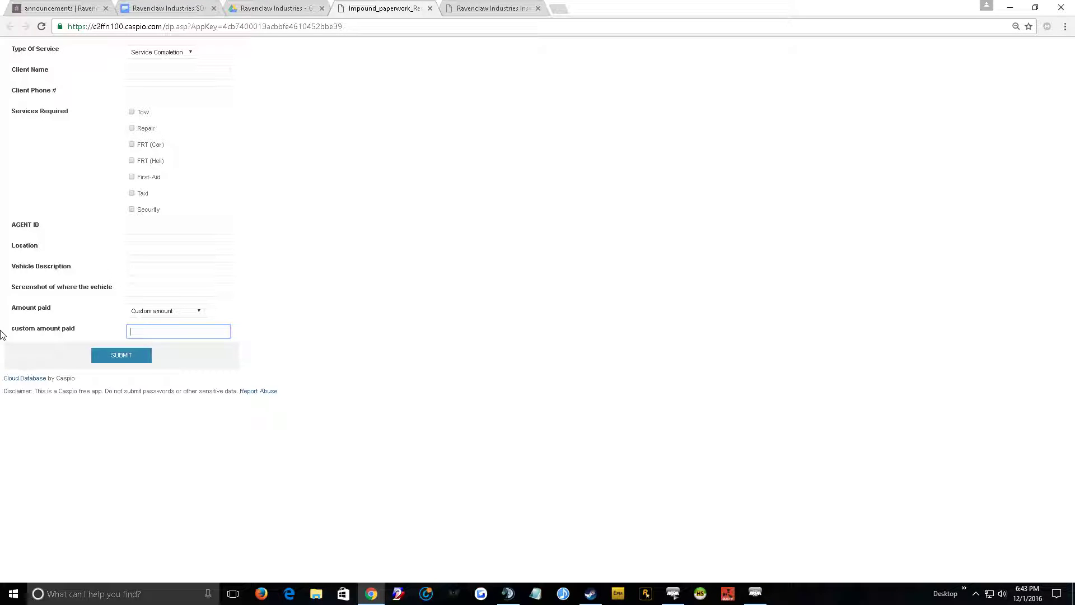
Compare the form's Impound and Service Completion versions, leaving Type Of Service set to Impound.
click(158, 54)
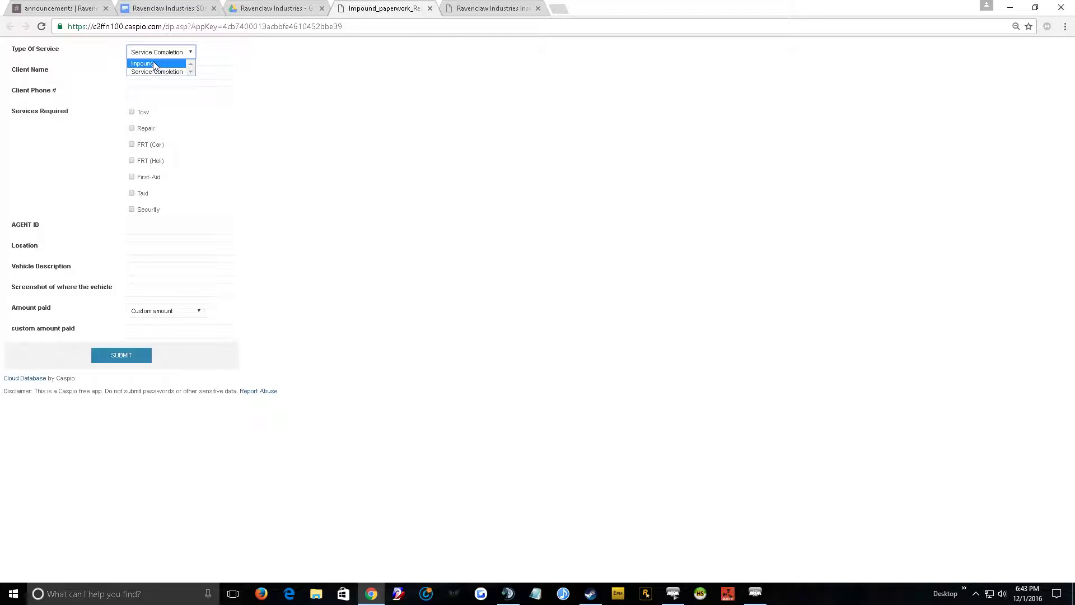
click(155, 63)
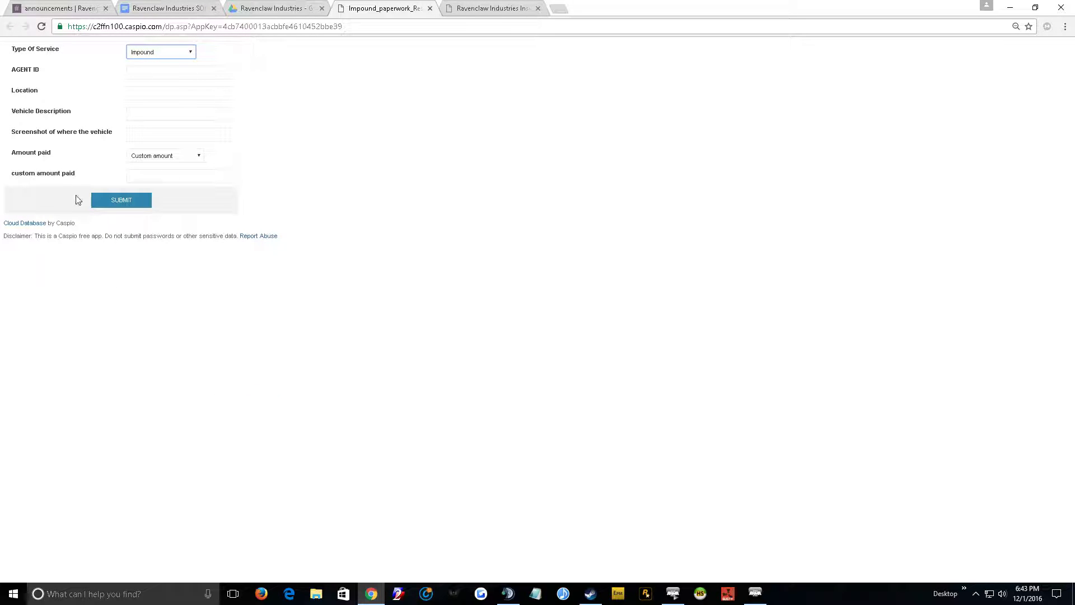
click(135, 59)
click(143, 71)
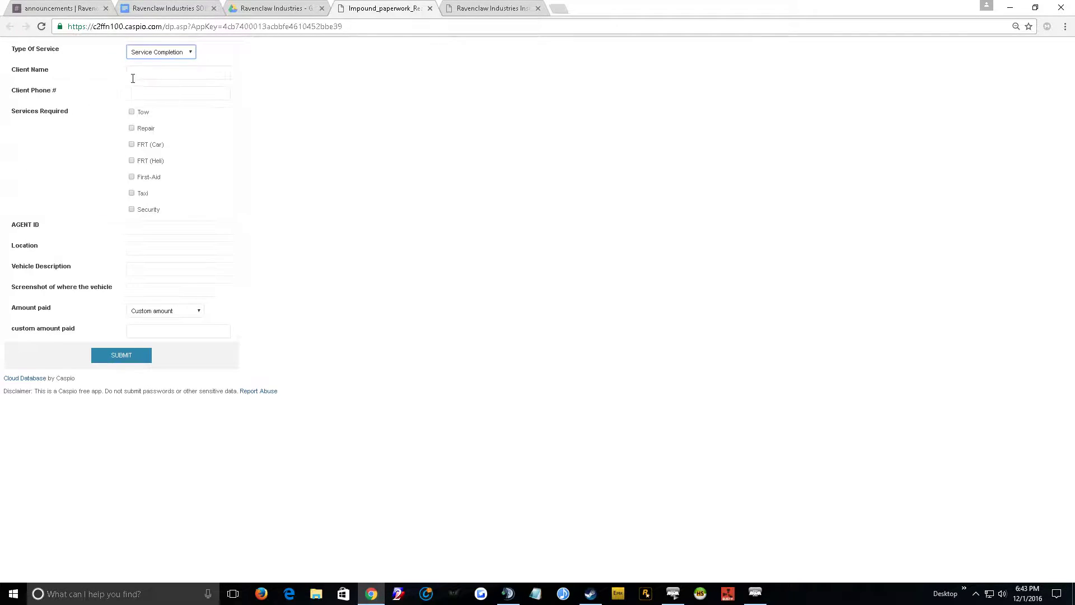
drag(238, 335, 22, 49)
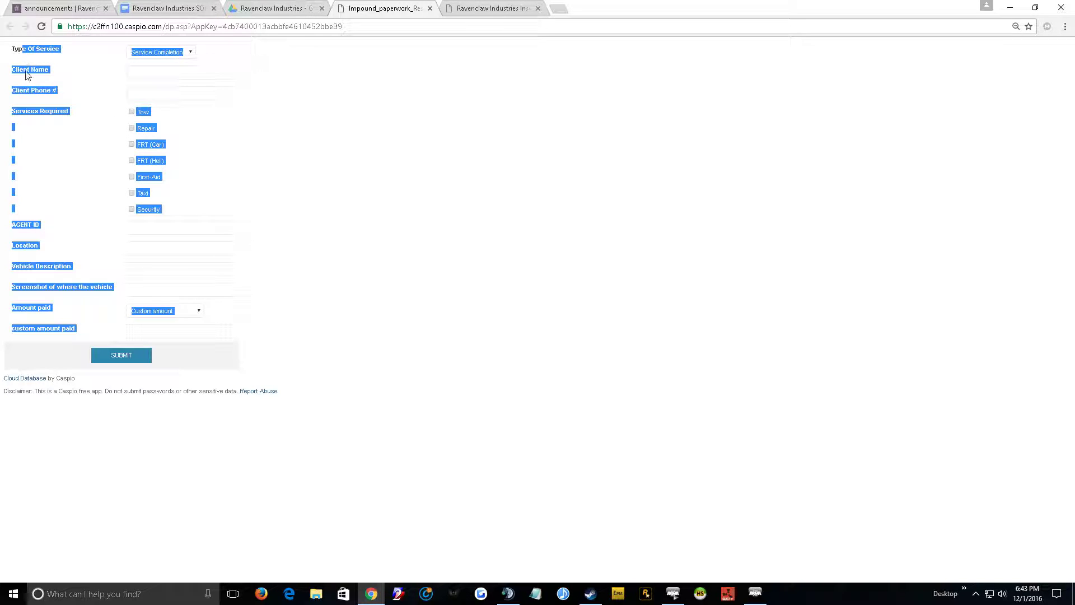
click(81, 114)
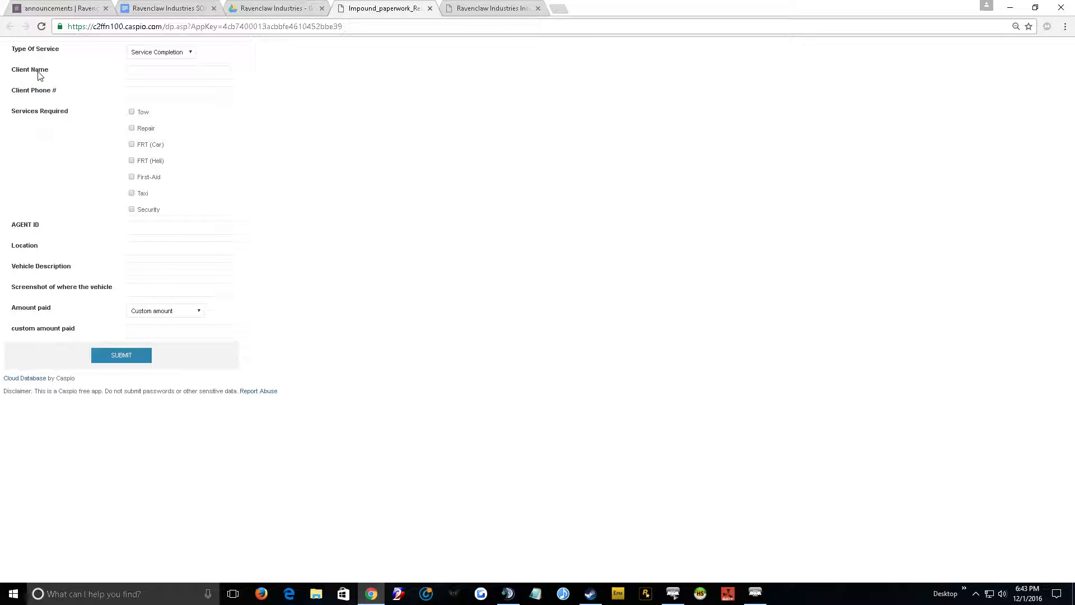
click(162, 52)
click(166, 65)
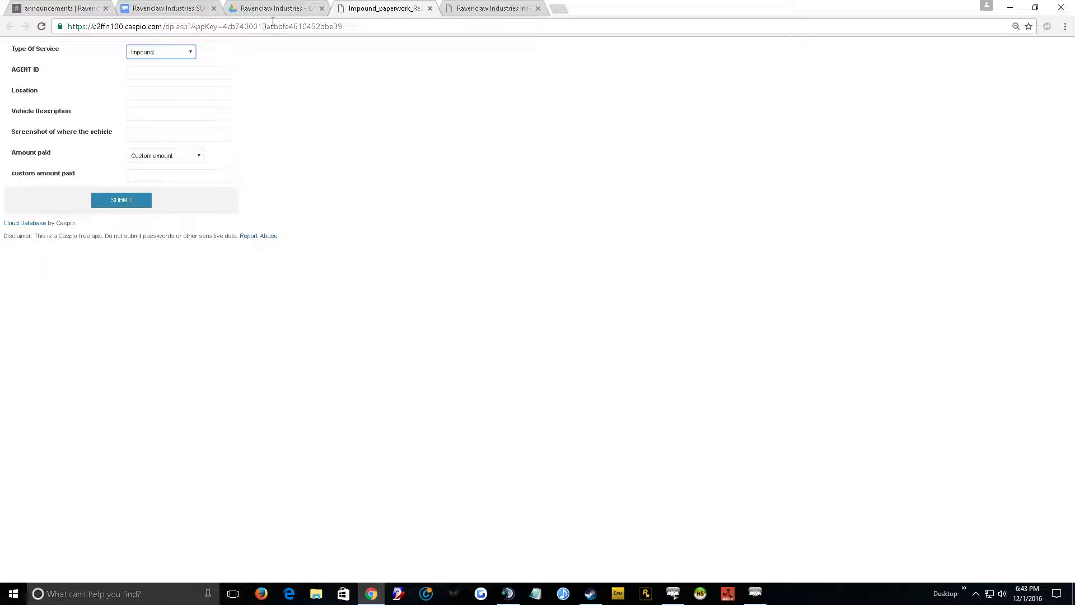
Return to Slack's #announcements channel from the direct messages list, then switch to the insurance client list search page.
click(96, 9)
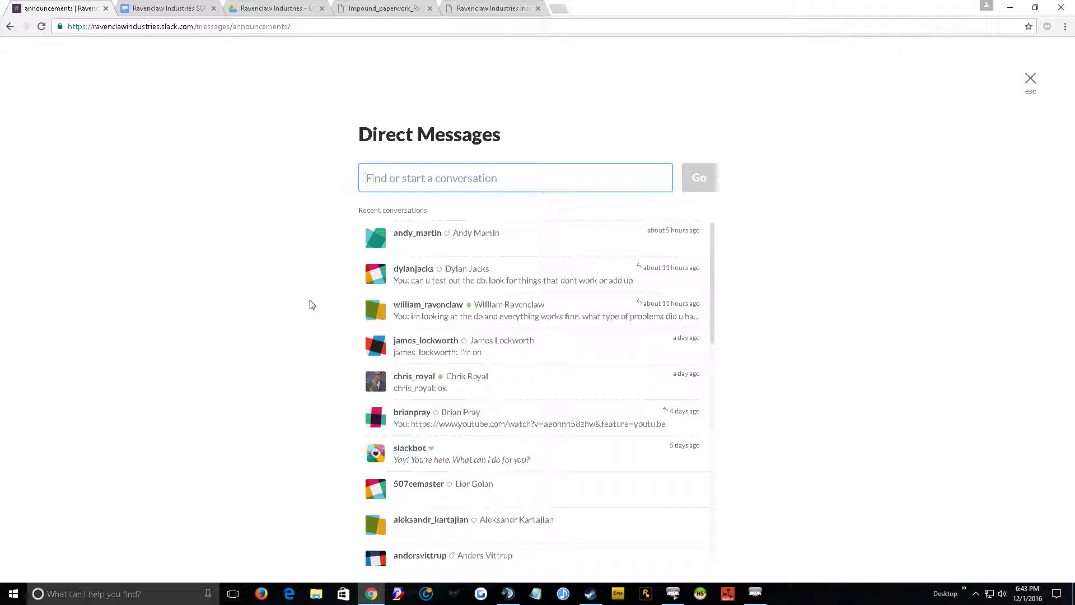
click(1033, 82)
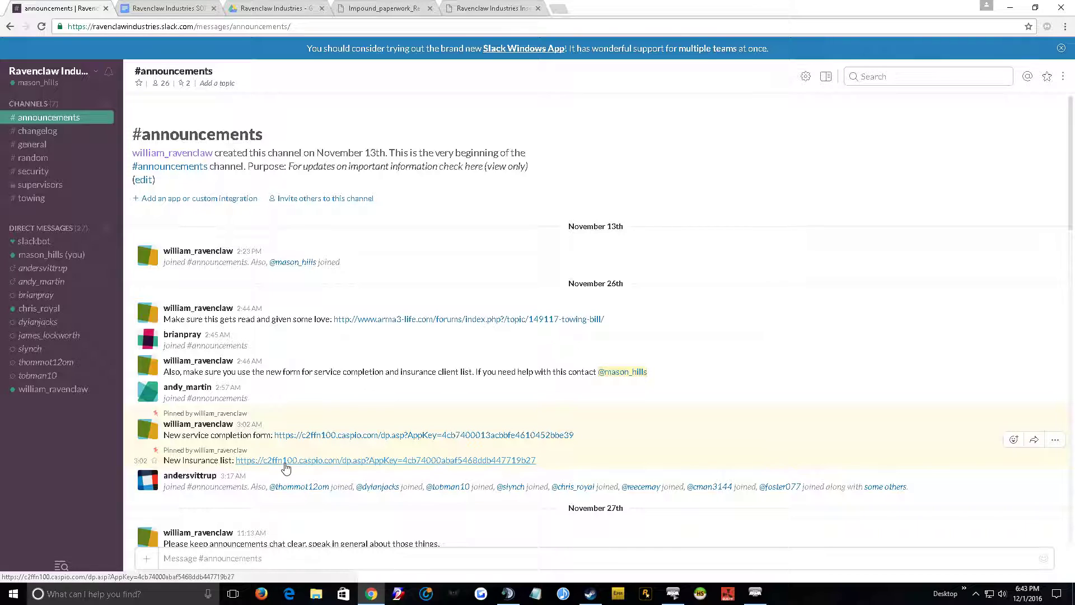
click(492, 7)
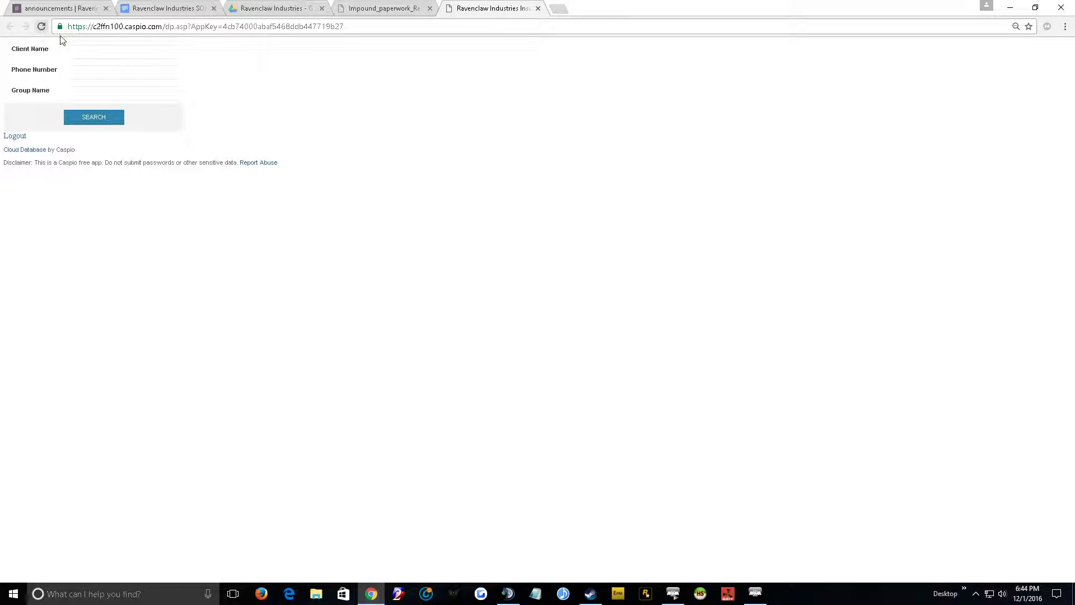
Examine the Client Name, Phone Number and Group Name search fields of the insurance client list.
drag(211, 133, 68, 59)
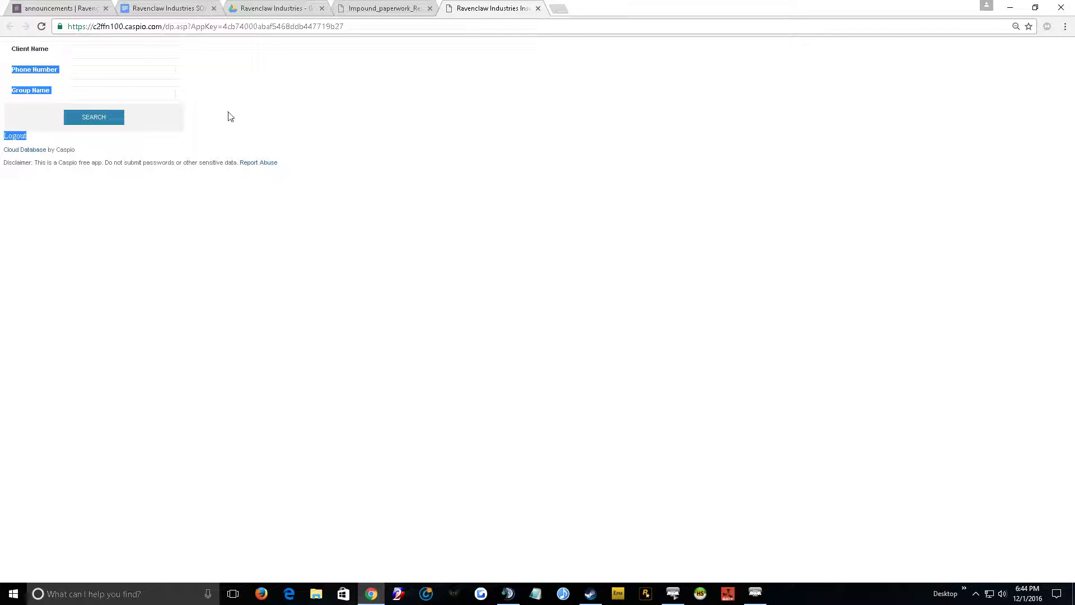
click(70, 63)
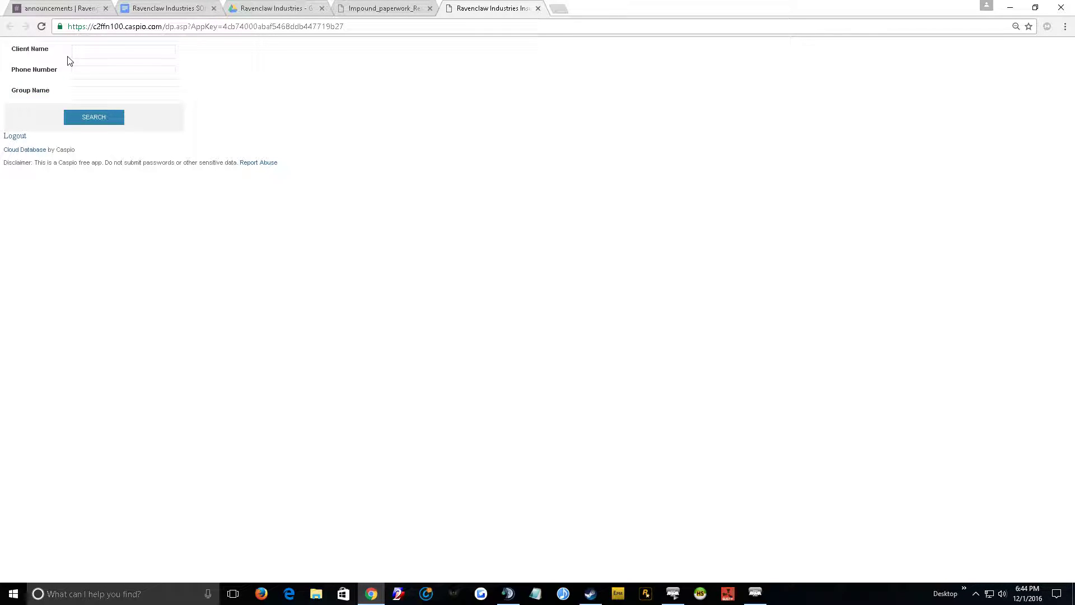
click(83, 52)
click(107, 54)
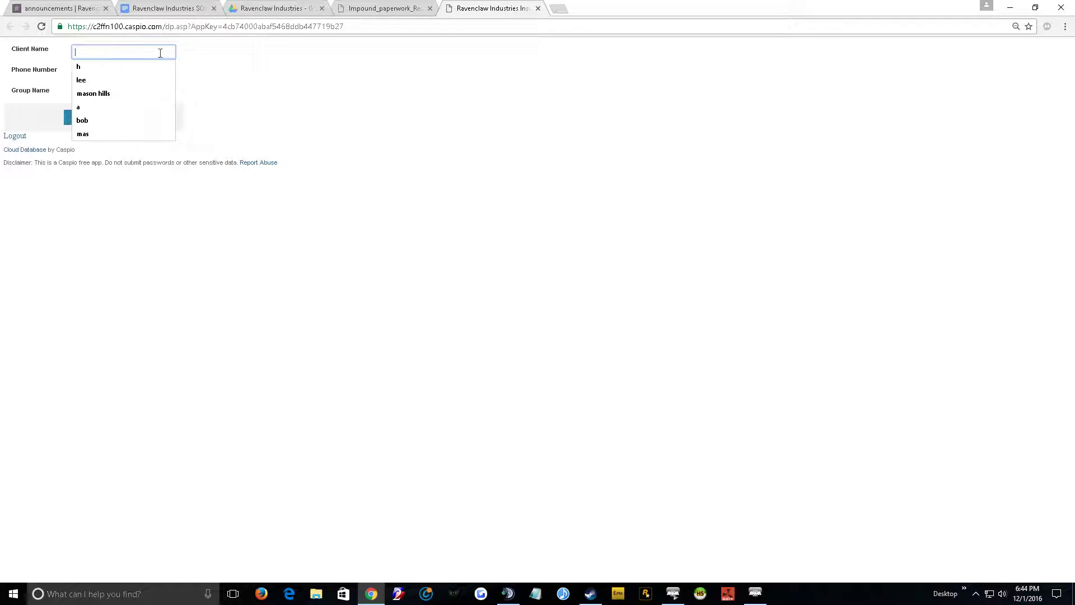
click(303, 68)
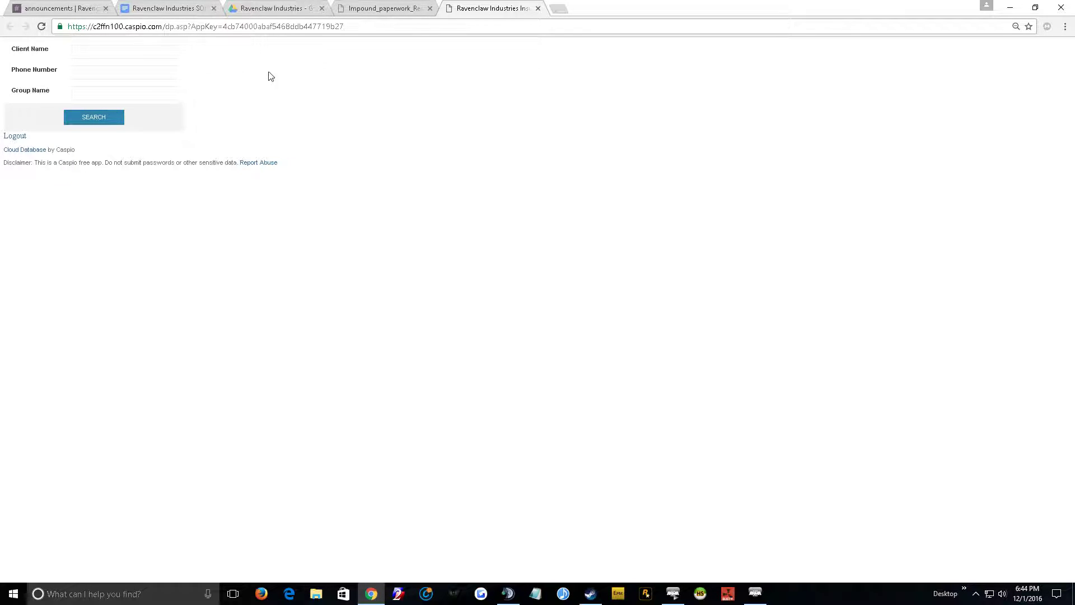
click(134, 67)
click(109, 73)
click(306, 88)
click(137, 72)
click(357, 109)
click(127, 96)
click(318, 115)
click(108, 53)
click(139, 55)
click(271, 71)
Search the insurance client list for client names matching "exa".
click(151, 47)
text(exa)
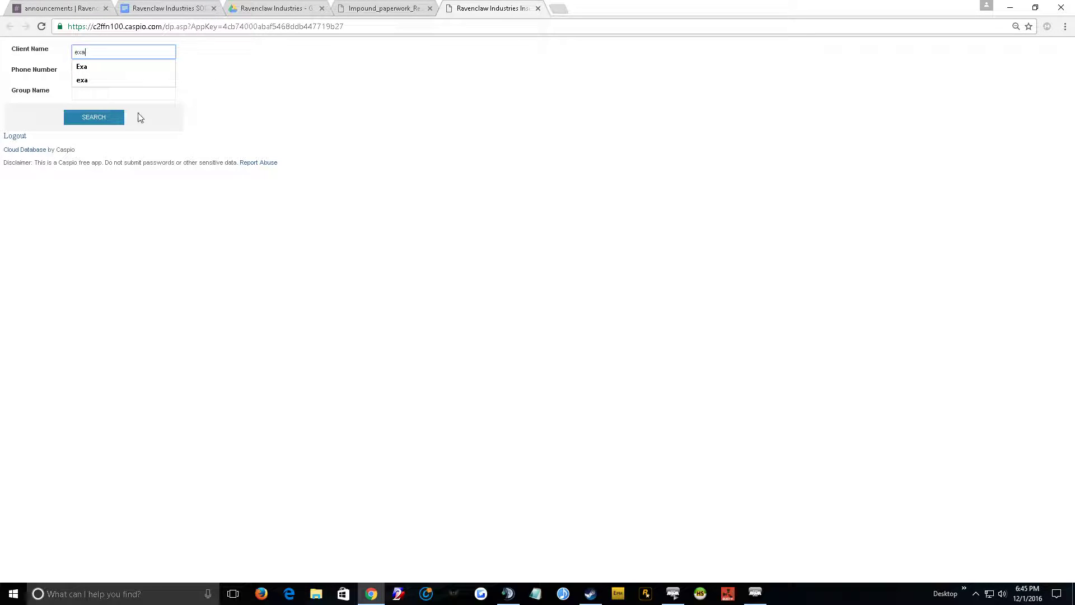
click(112, 117)
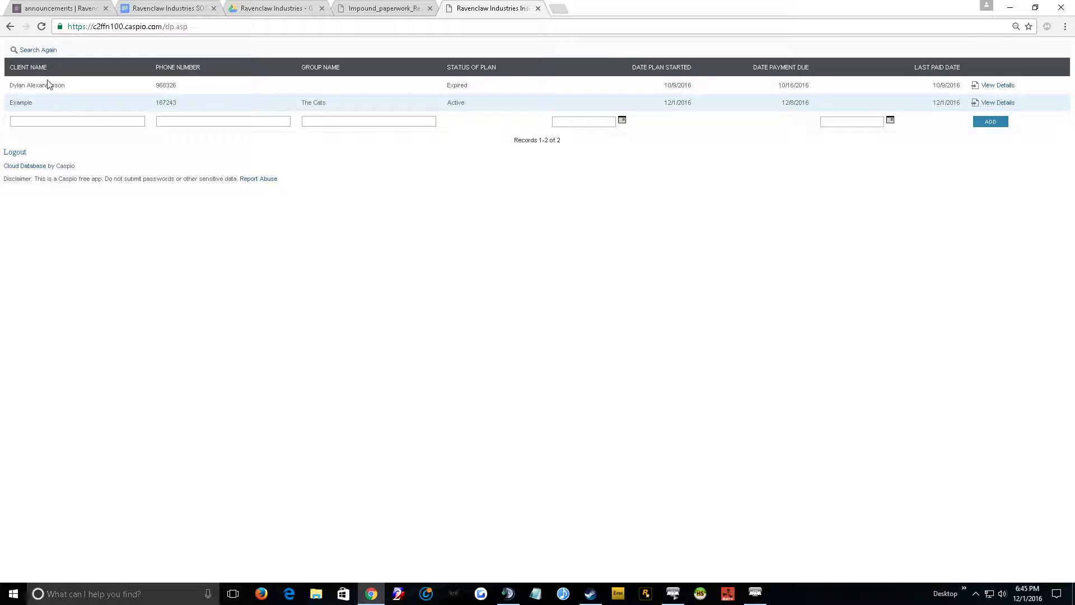
Run a new client name search for the nonsense text "ugbhbadh" and highlight the message above the results.
click(42, 49)
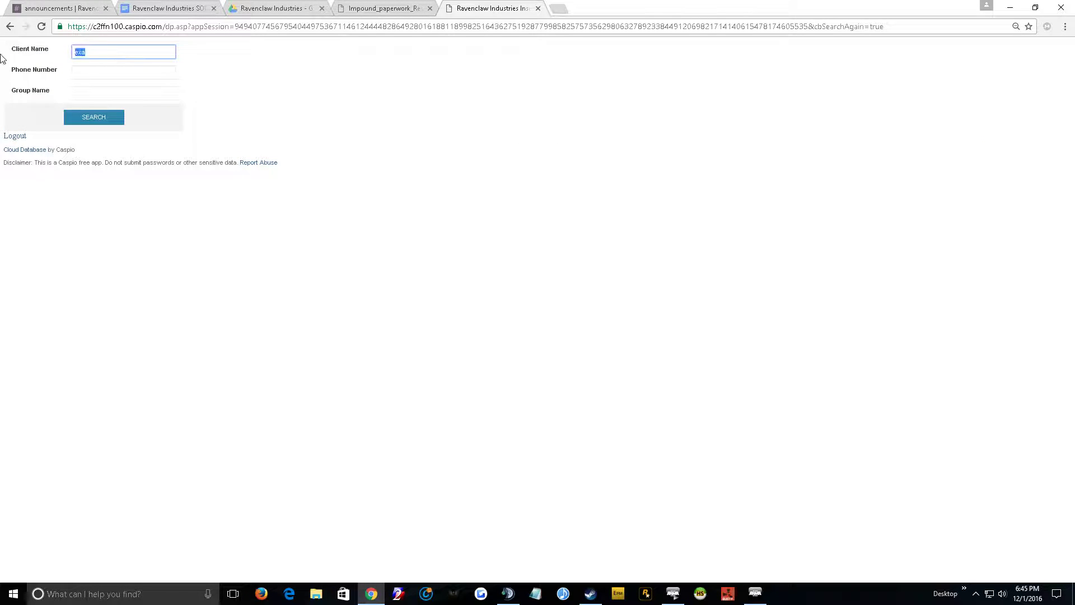
text(ugbhbadh)
click(88, 118)
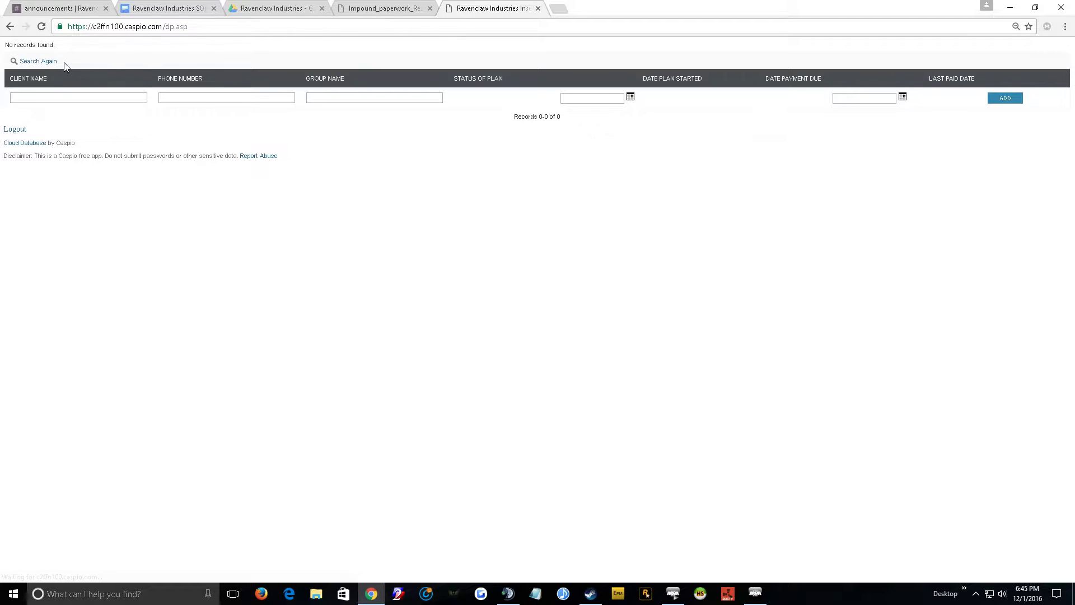
drag(66, 50, 5, 48)
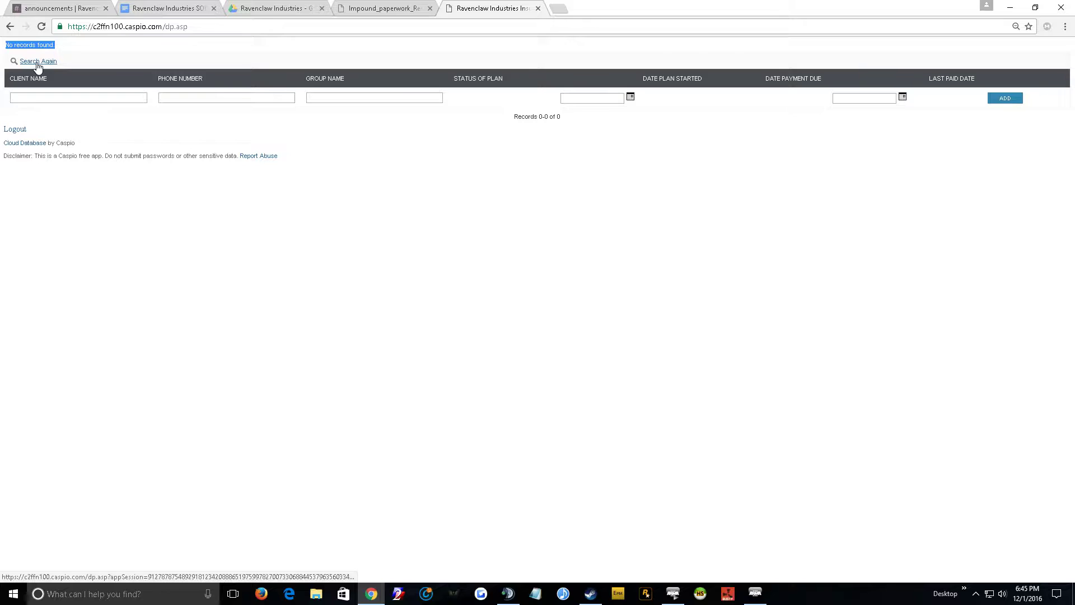
Reopen the search form and rerun the client name search for "ugbhbadh".
click(37, 62)
double_click(96, 52)
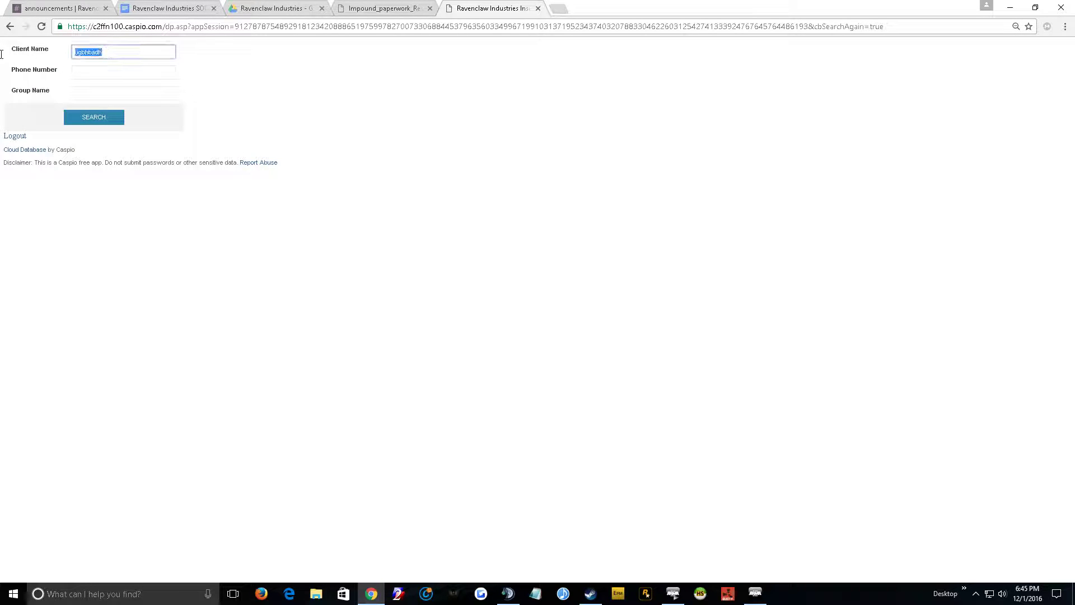
click(95, 118)
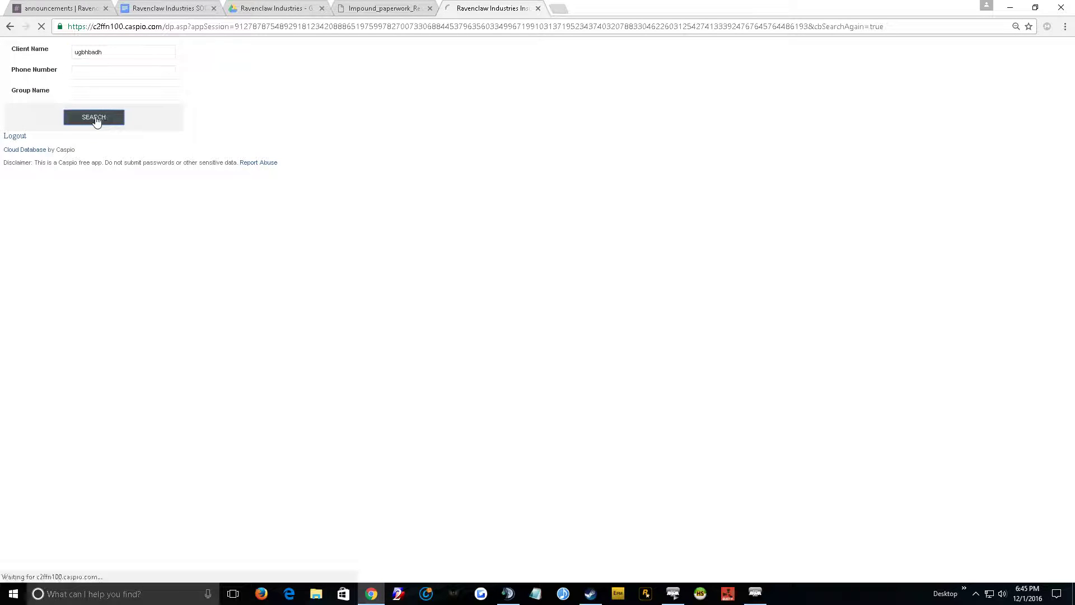
Examine the blank new-client row's Client Name, Phone Number, Group Name and date fields.
click(73, 99)
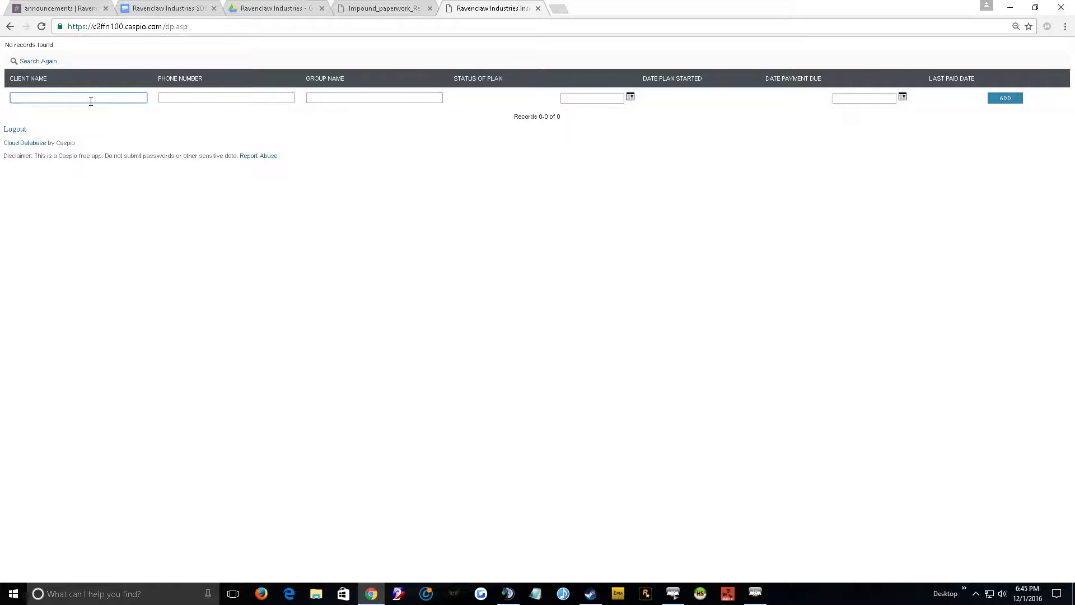
click(238, 98)
click(348, 98)
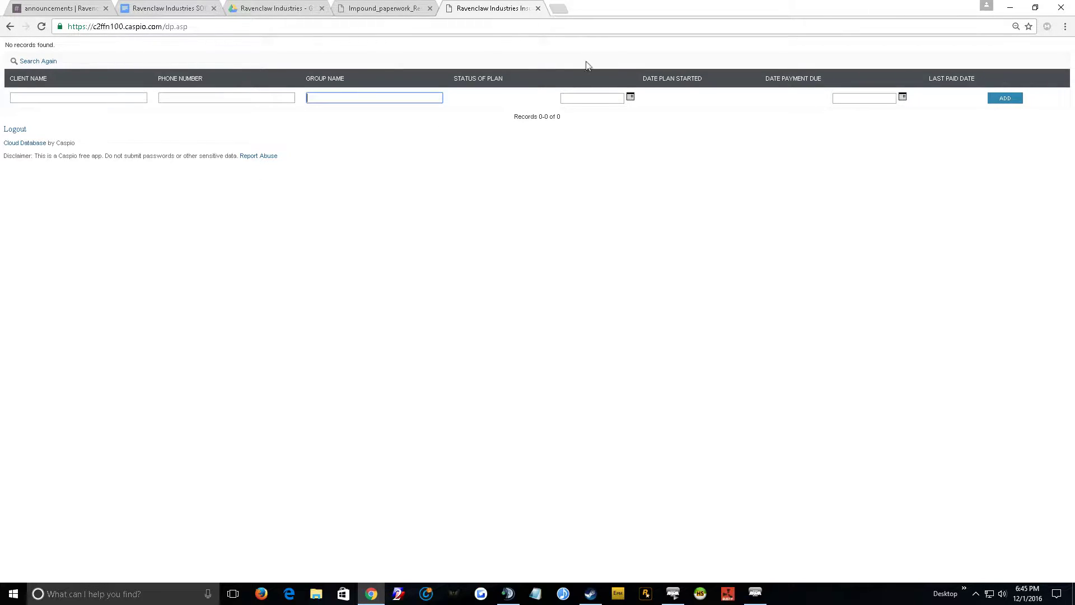
click(600, 97)
click(868, 109)
click(585, 97)
key(Tab)
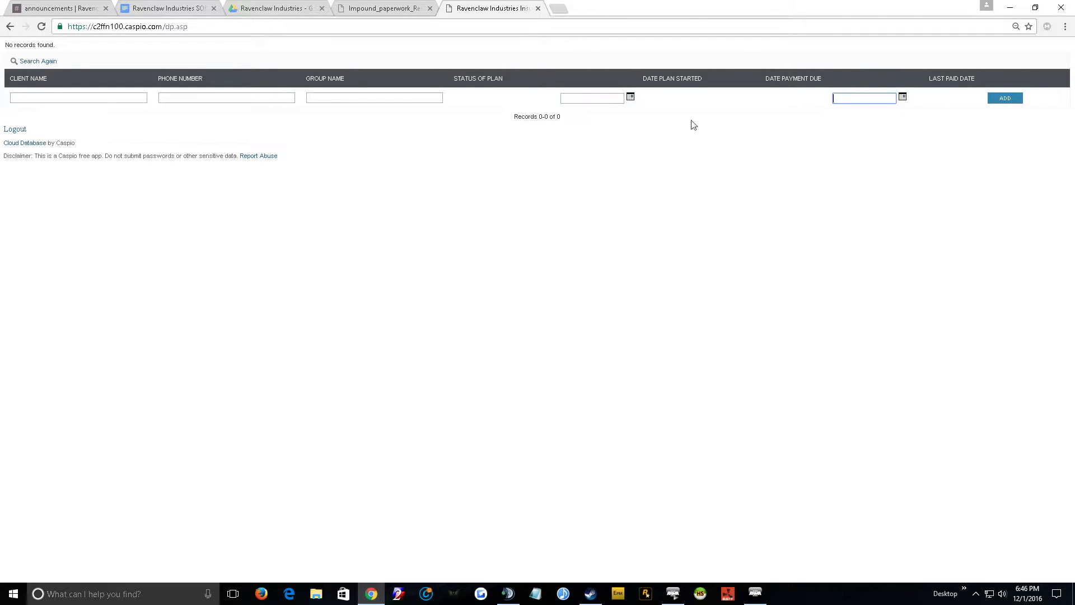
click(605, 96)
click(871, 94)
click(597, 98)
click(876, 96)
click(876, 98)
Start a new search, clear the client name and search for group names matching "cat".
click(42, 63)
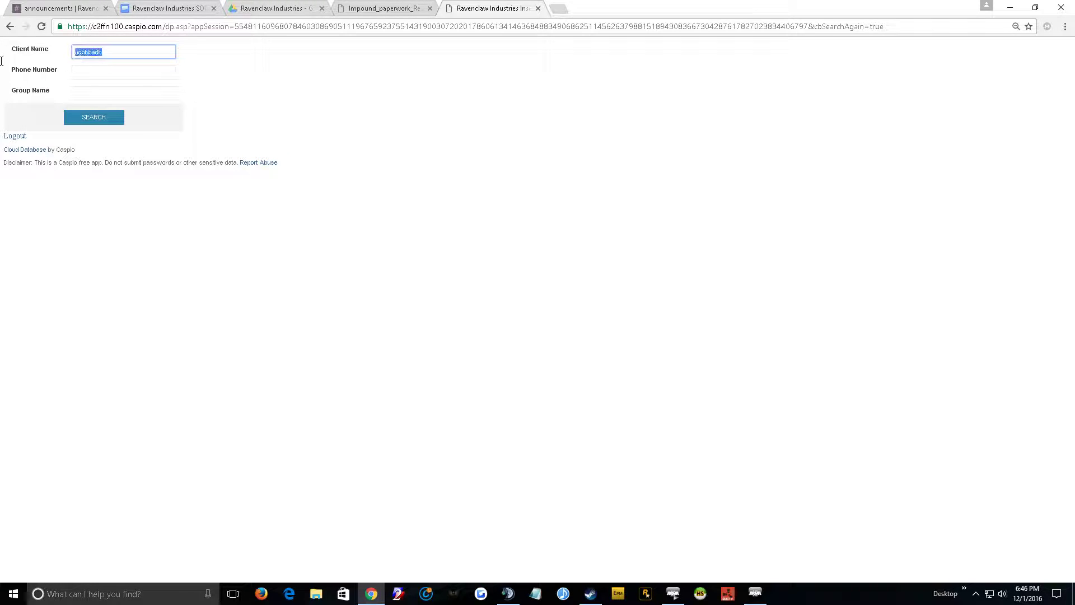
key(BackSpace)
click(86, 98)
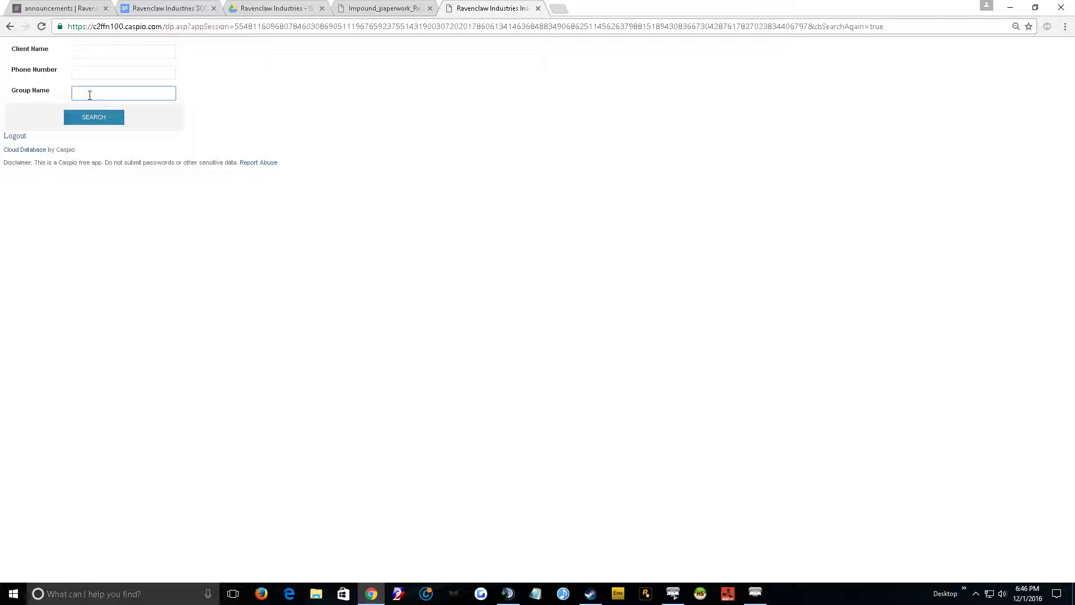
text(cat)
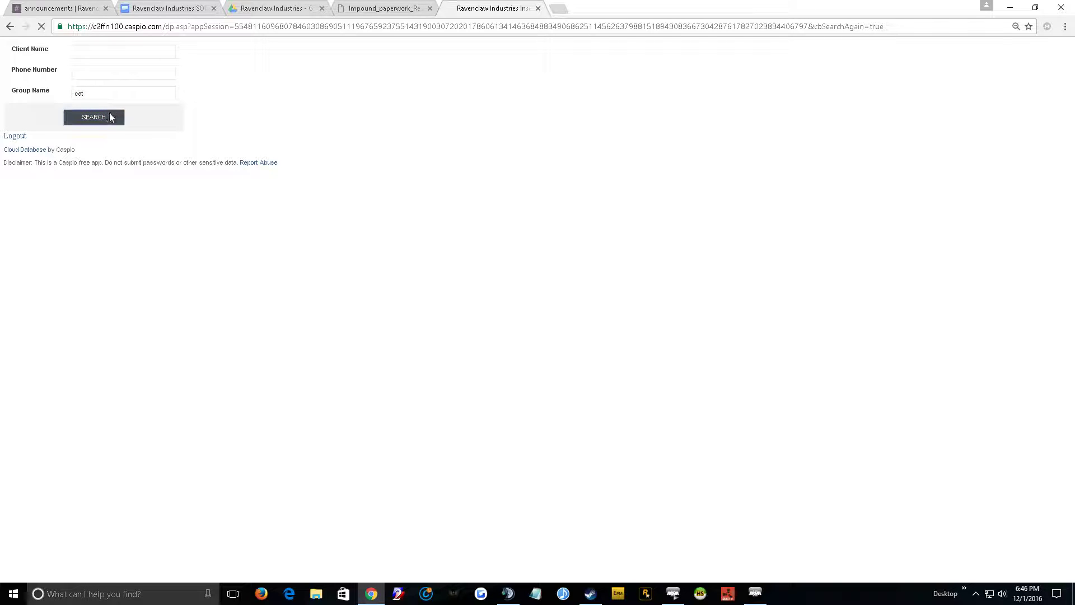
click(111, 115)
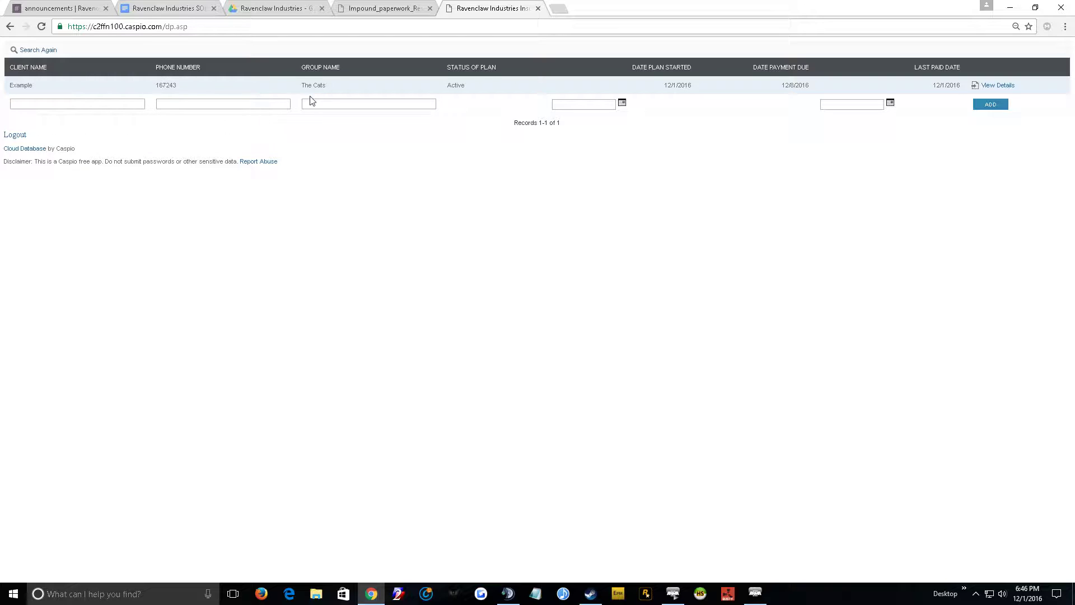
Highlight the group name of The Cats record and open that record's details.
drag(331, 91, 256, 88)
click(420, 176)
click(998, 86)
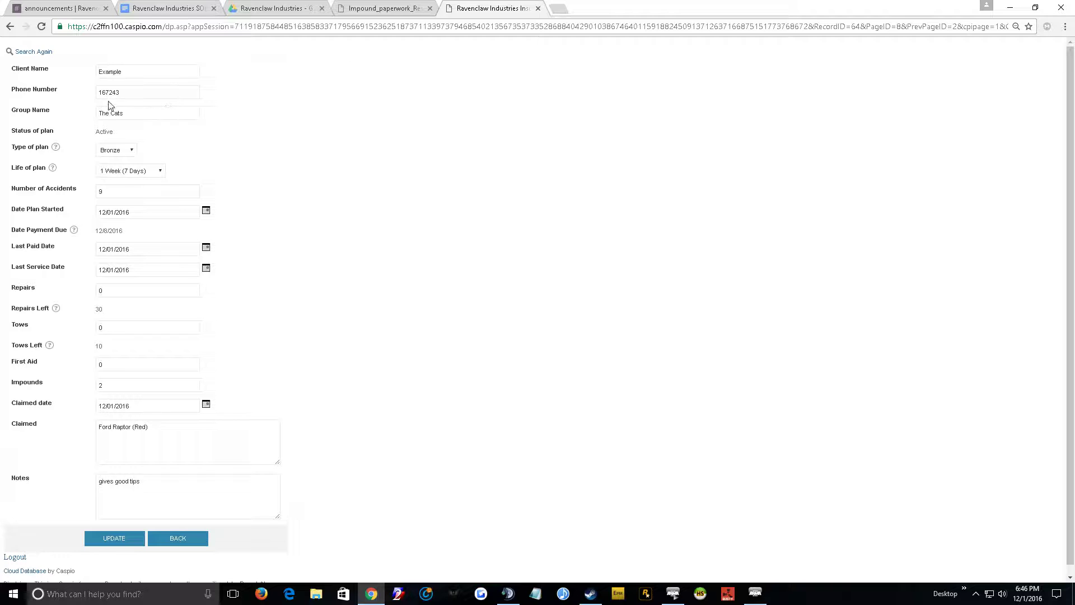
Compare the record's Client Name and Phone Number fields with those on the service completion form, and return to the record.
click(40, 72)
double_click(128, 74)
click(128, 74)
click(138, 97)
click(362, 8)
click(163, 52)
click(159, 70)
click(158, 98)
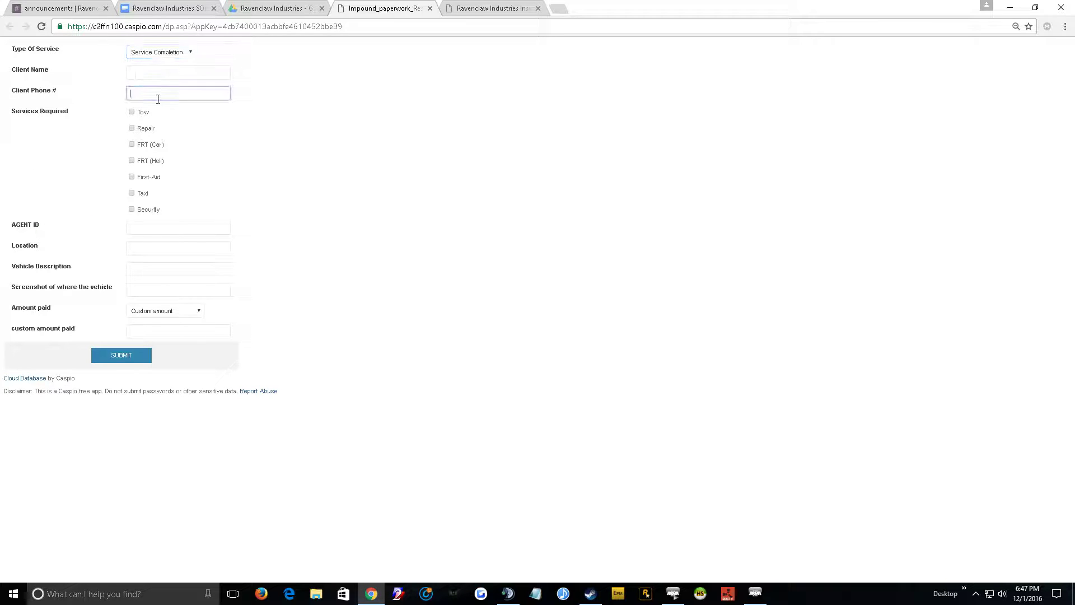
click(476, 9)
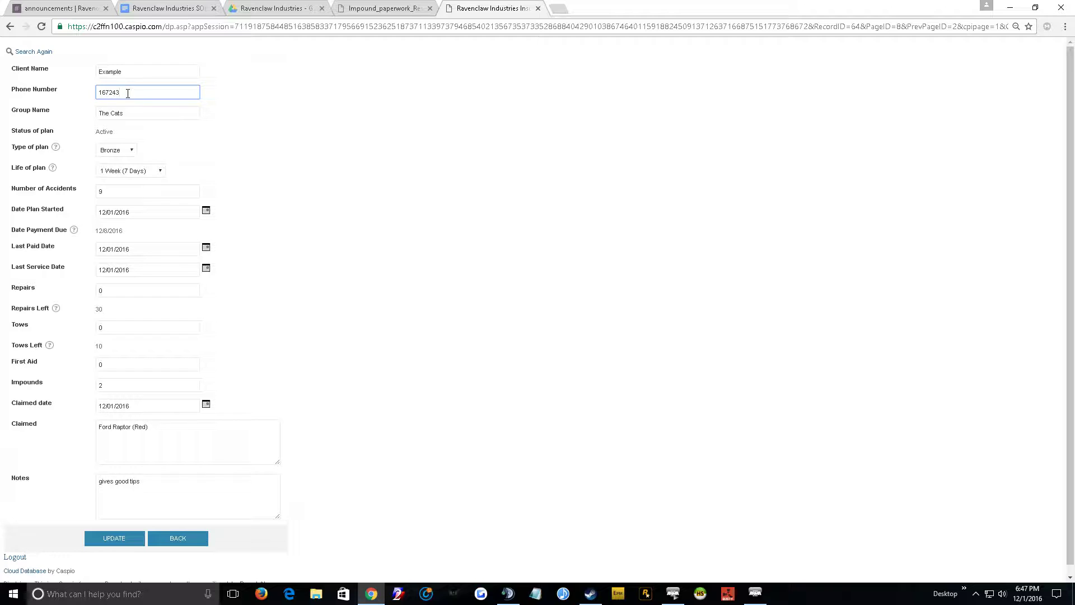
Examine the client record's Group Name and Status of plan fields.
click(132, 114)
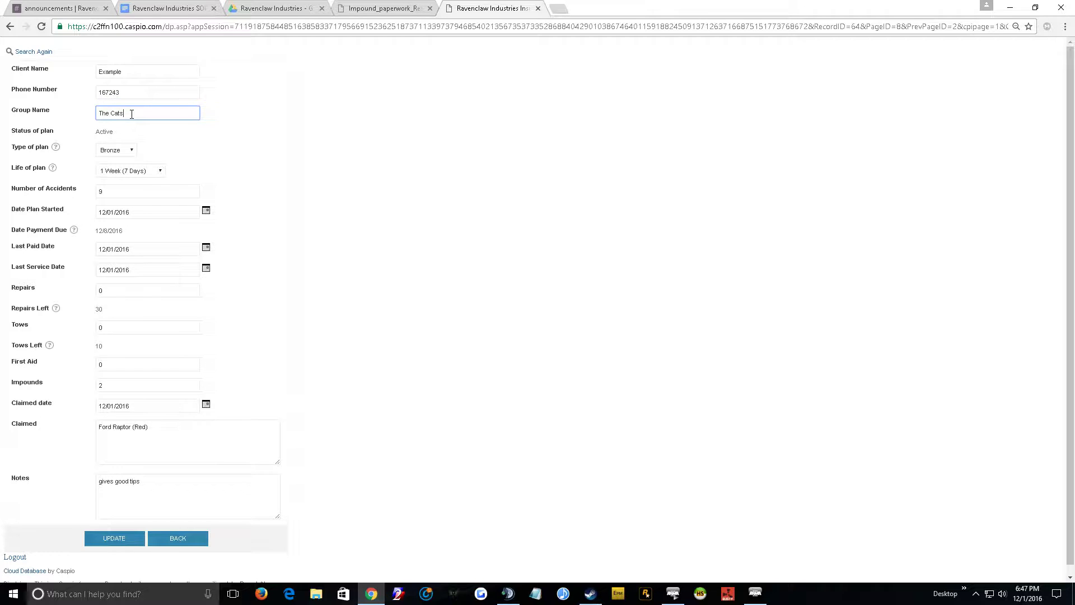
drag(138, 113, 49, 117)
click(110, 134)
drag(113, 133, 96, 132)
click(101, 134)
Try the Trial and Unlimited options for the client's type of plan.
click(115, 152)
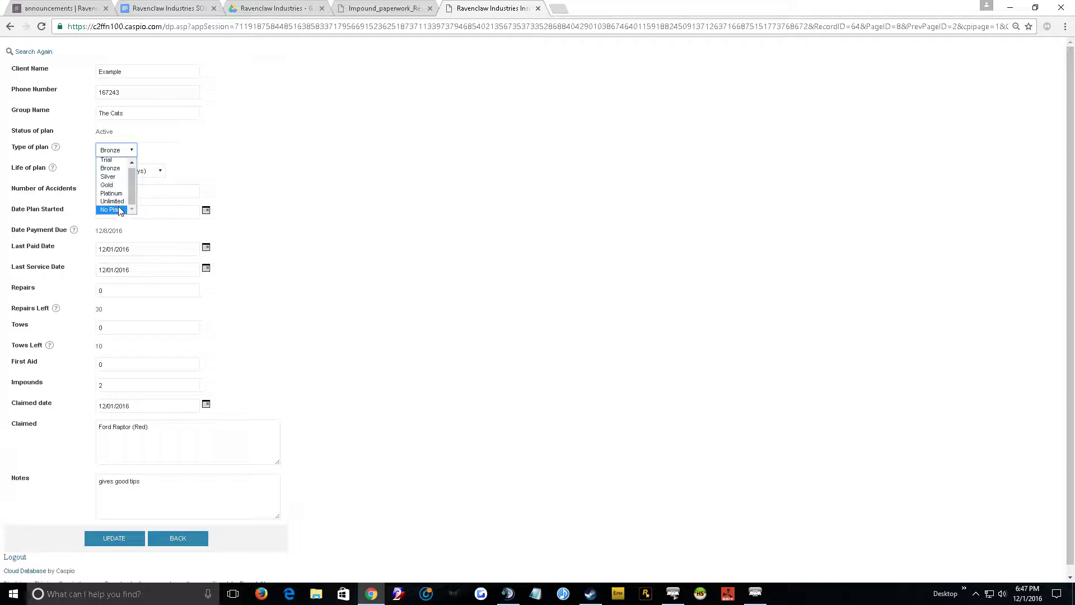
click(105, 162)
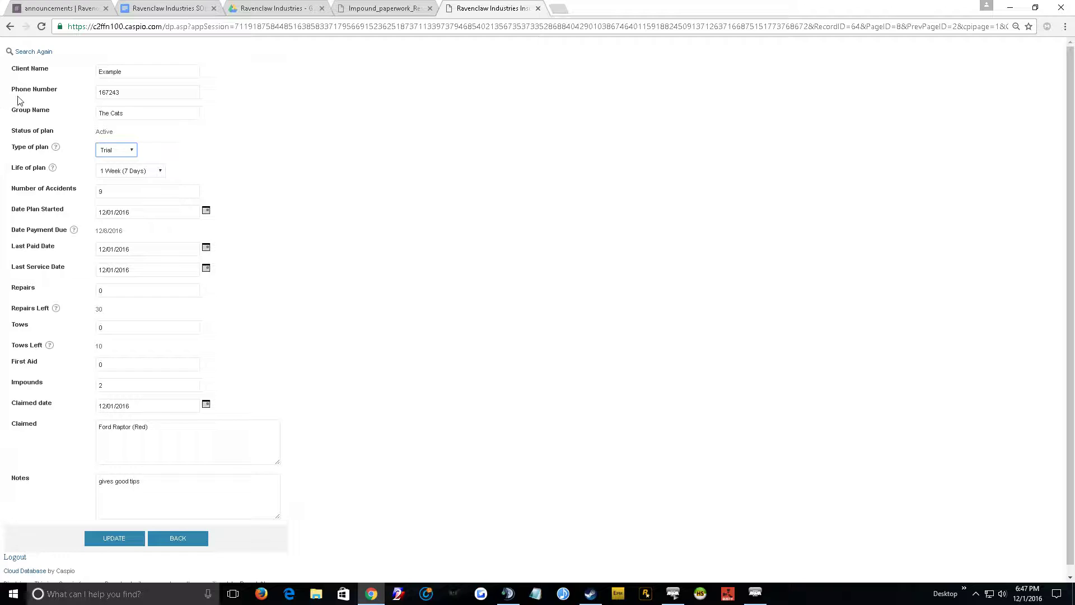
click(134, 151)
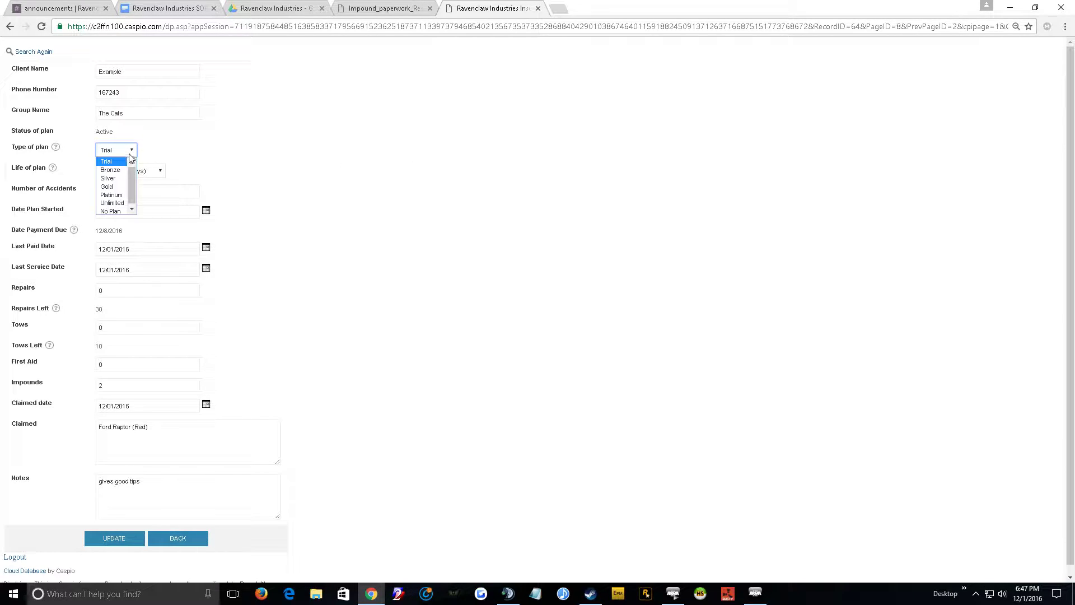
click(115, 203)
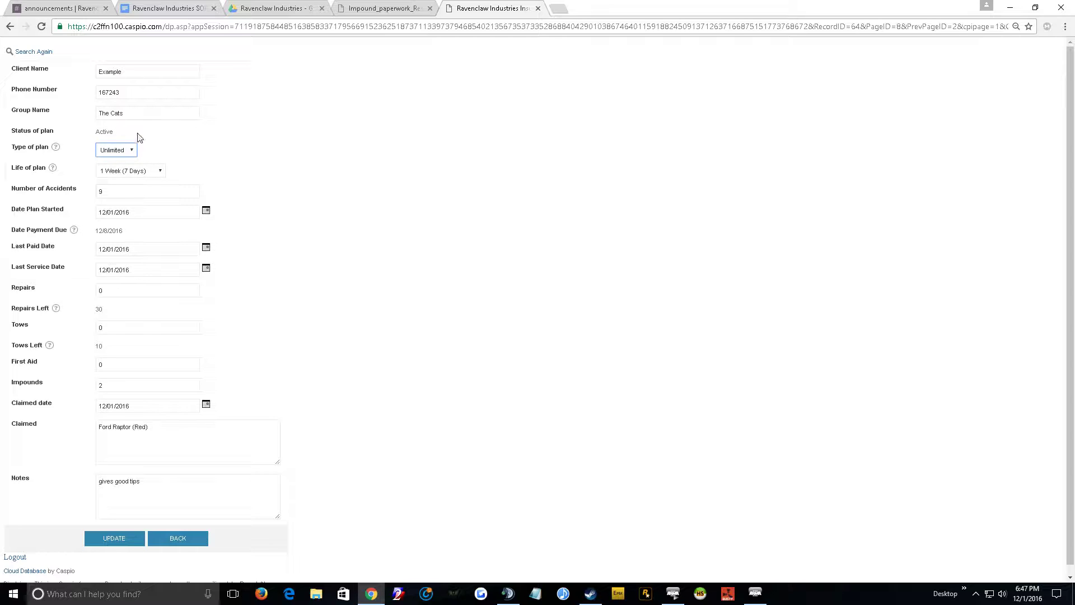
Review the type of plan options and set the client's plan back to Bronze.
click(120, 152)
click(112, 203)
click(108, 152)
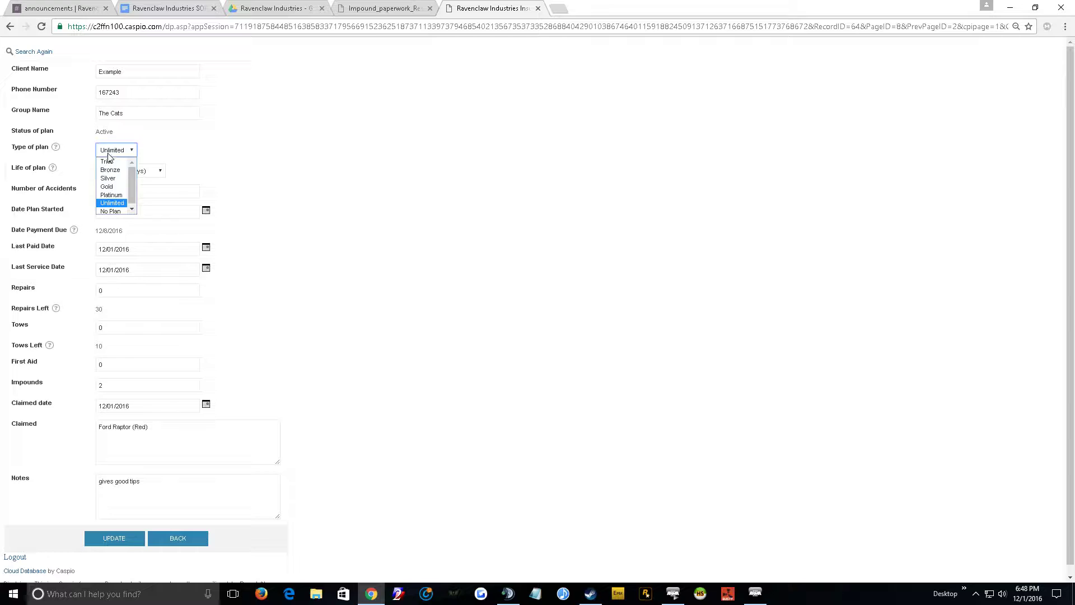
click(110, 152)
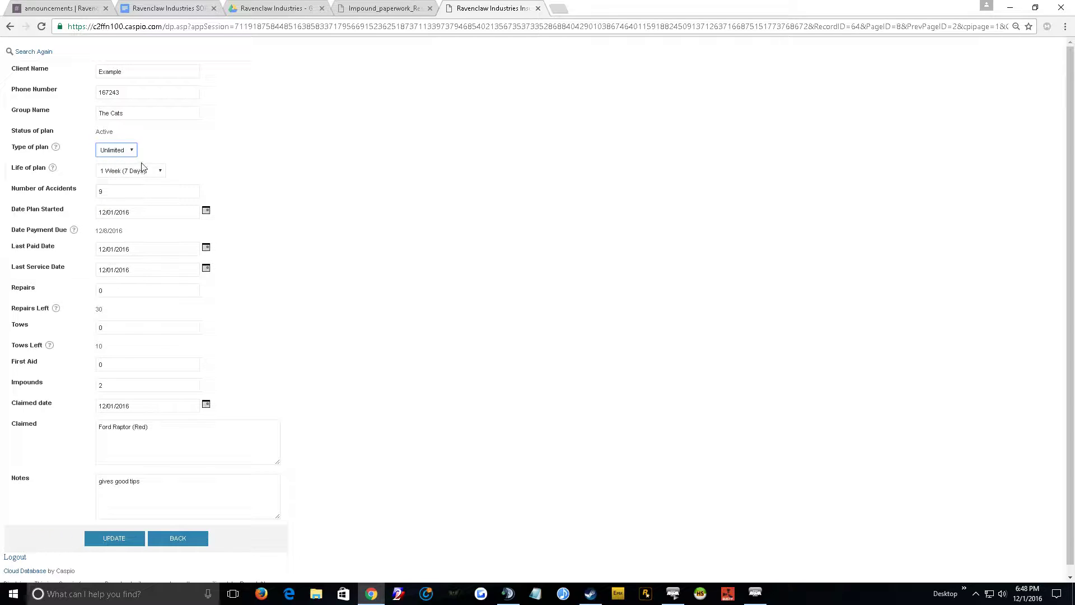
click(126, 151)
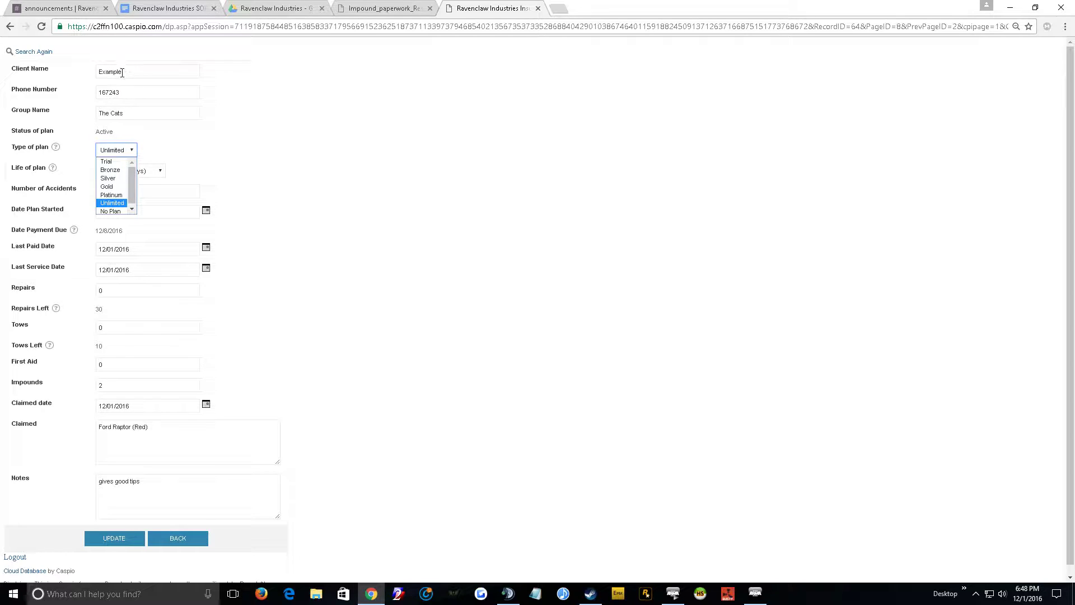
click(122, 72)
click(123, 152)
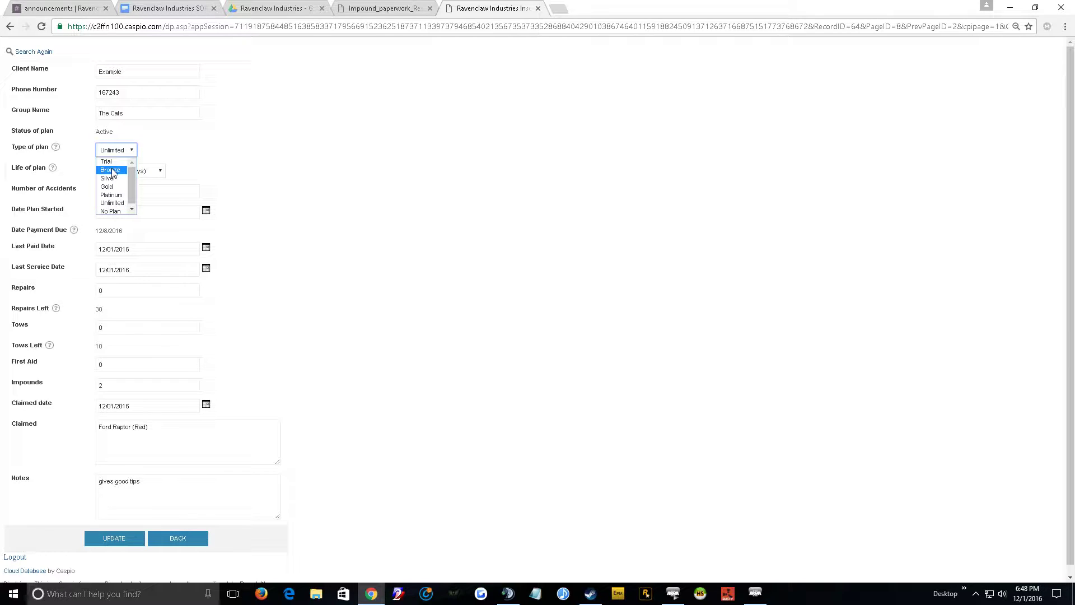
click(112, 171)
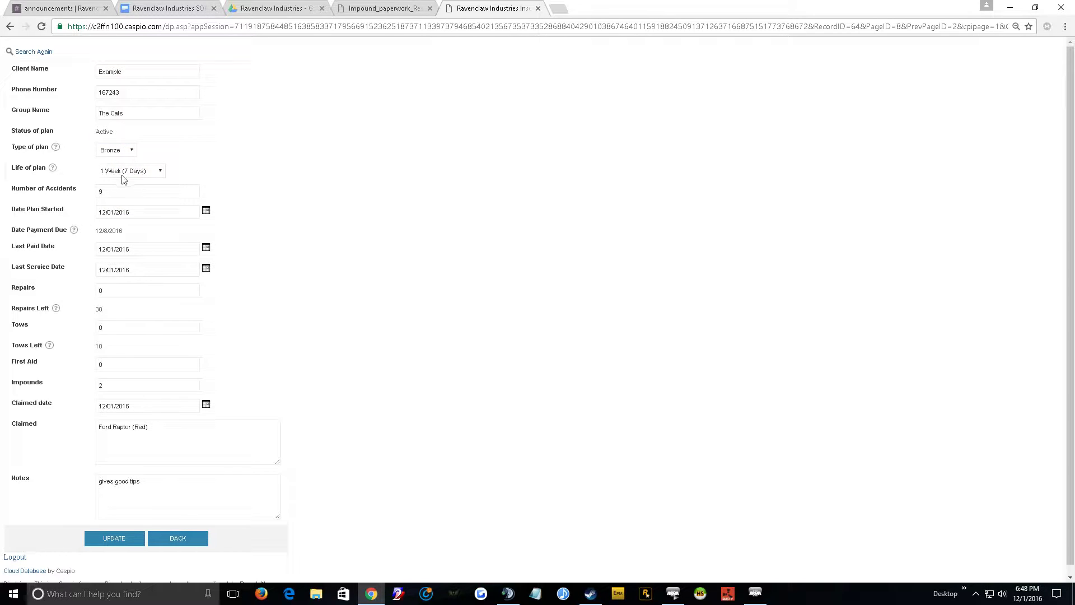
Set both the life of plan and the type of plan to Trial.
click(122, 174)
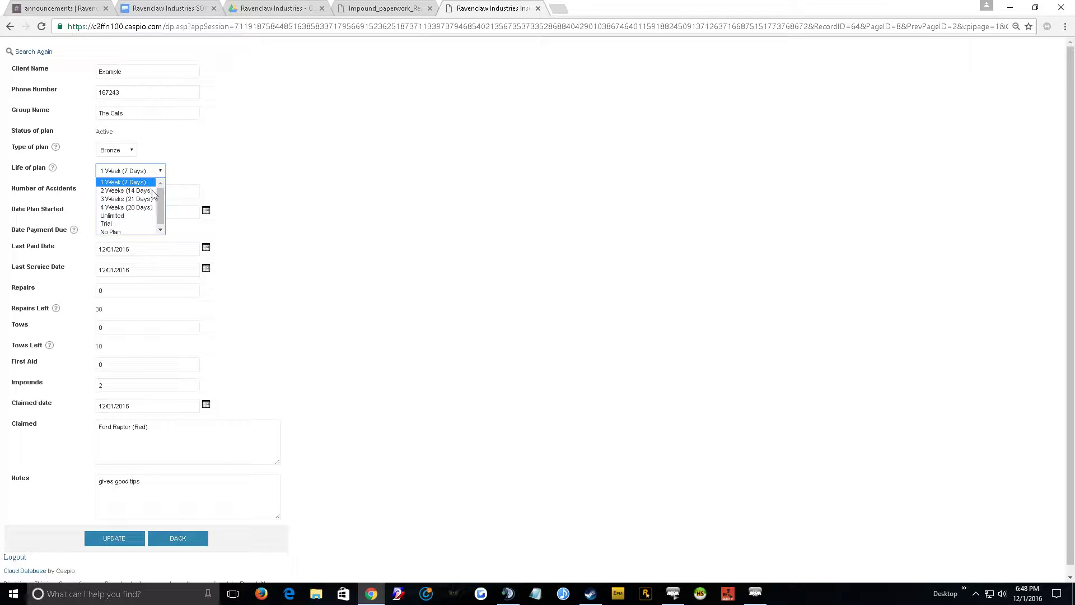
click(106, 222)
click(112, 148)
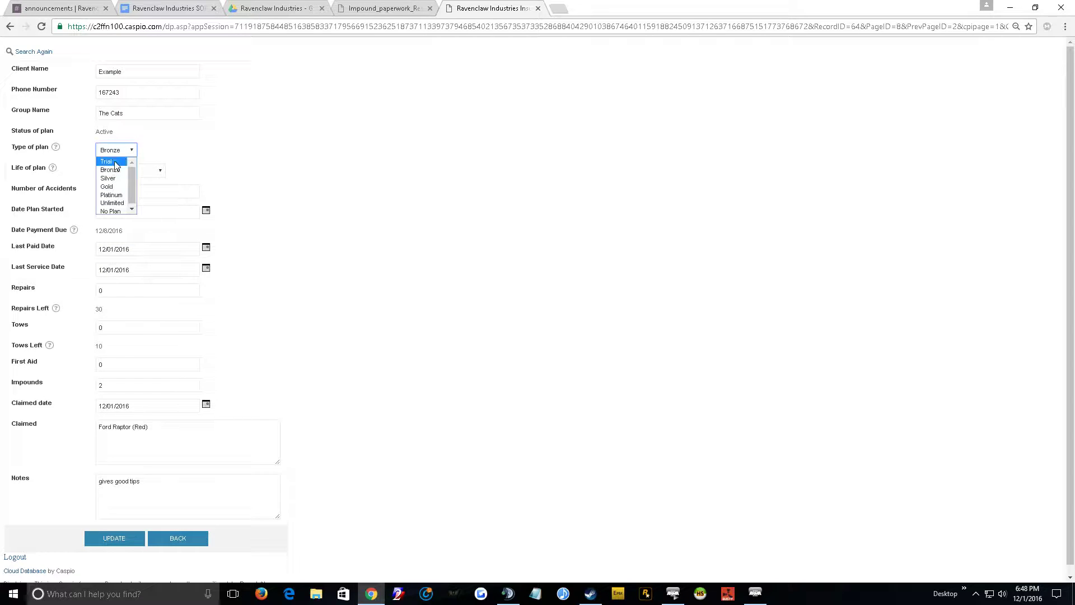
click(115, 161)
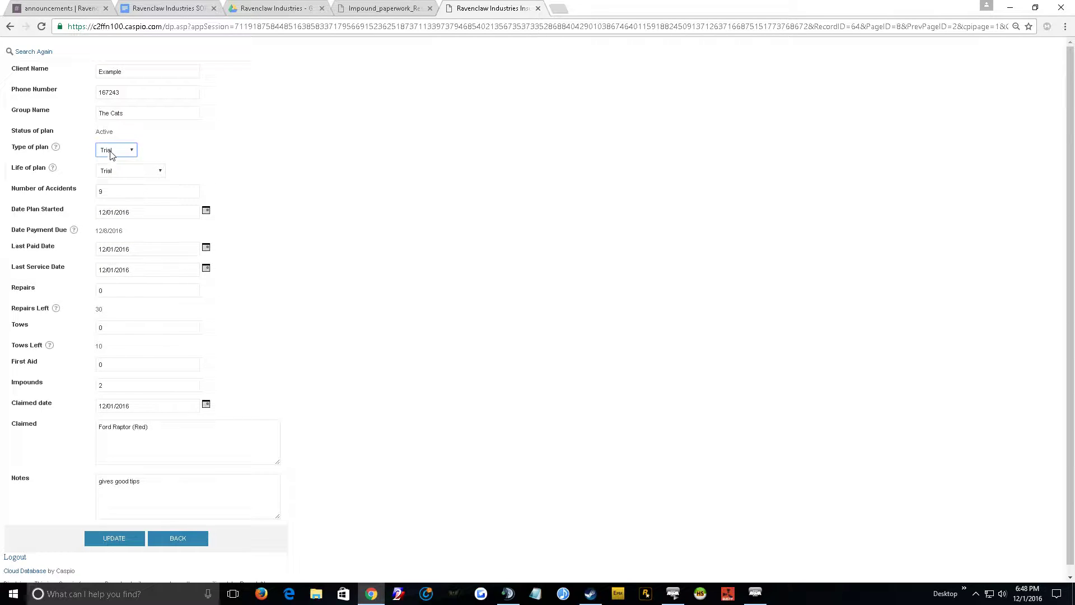
Restore the client's type of plan to Bronze and life of plan to 1 Week (7 Days).
click(110, 171)
click(116, 149)
click(112, 159)
click(115, 171)
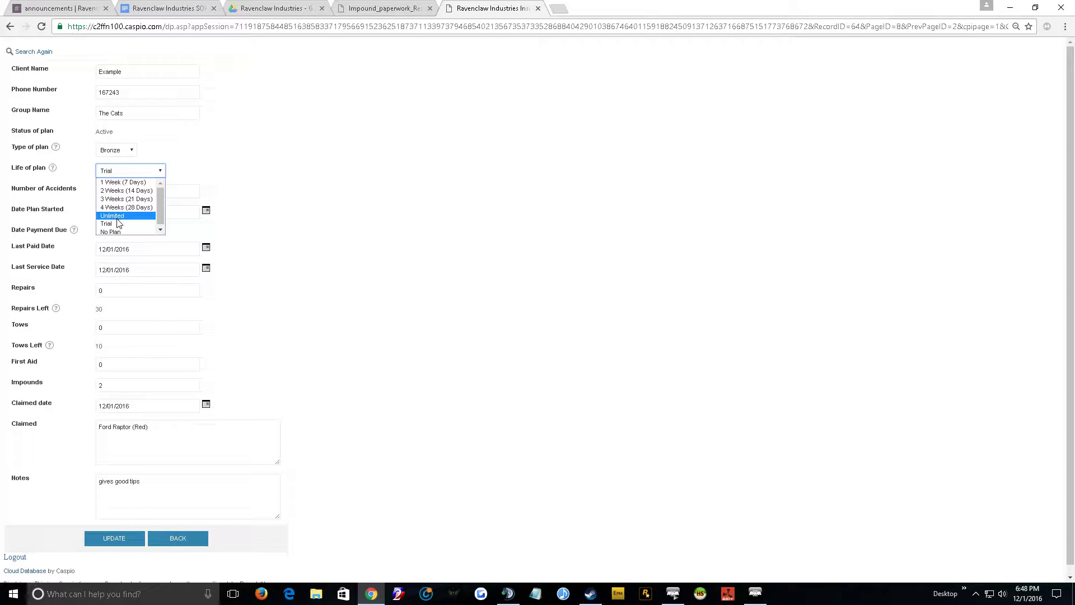
click(120, 184)
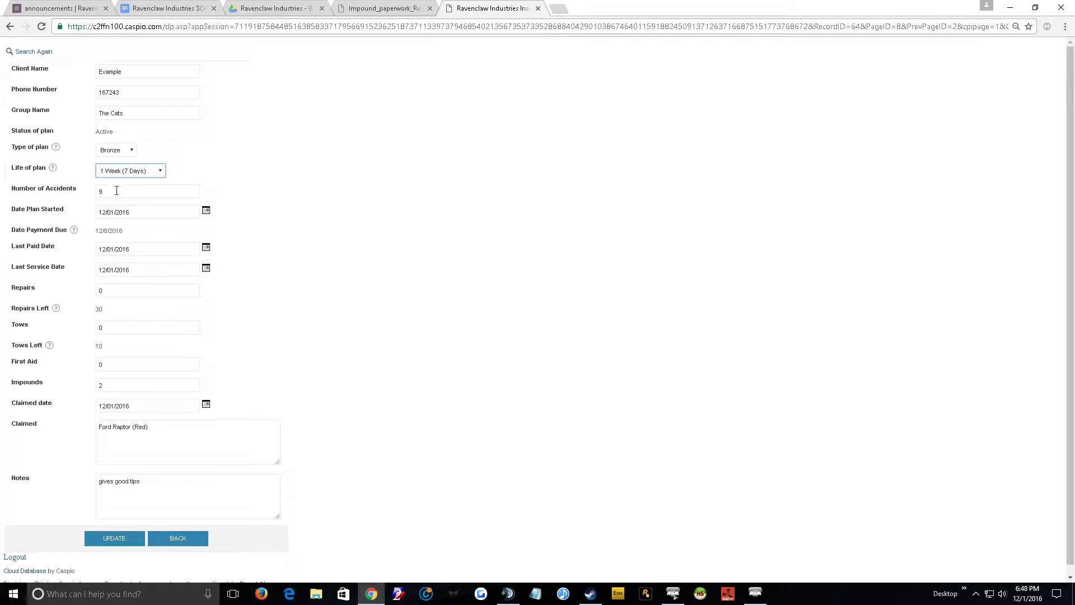
Examine the Type of plan and Life of plan fields, including their option lists and help hints.
click(215, 181)
drag(162, 159, 113, 150)
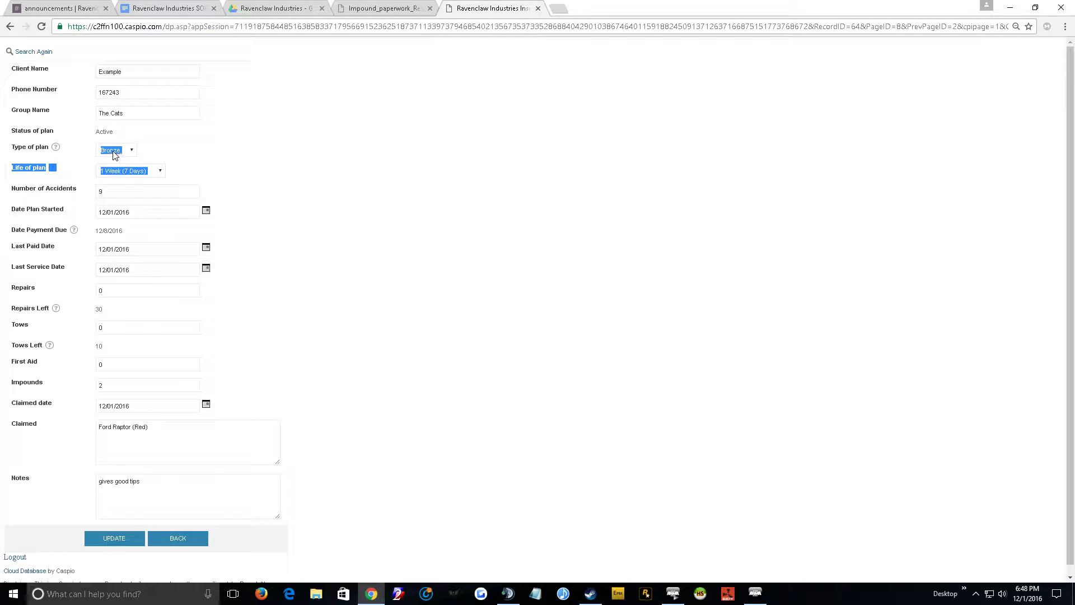
click(264, 173)
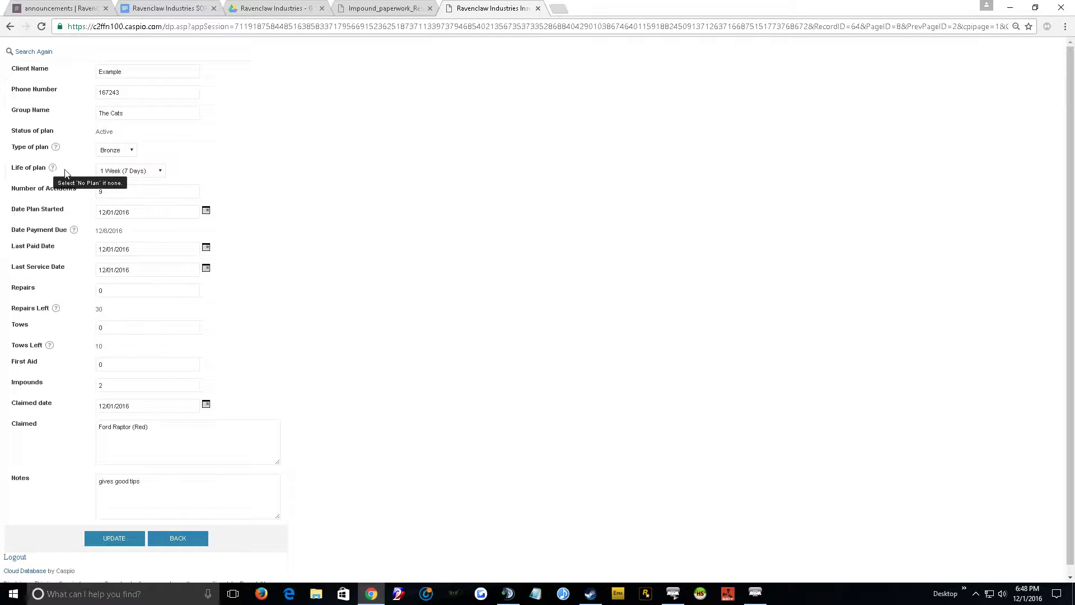
click(154, 175)
click(285, 178)
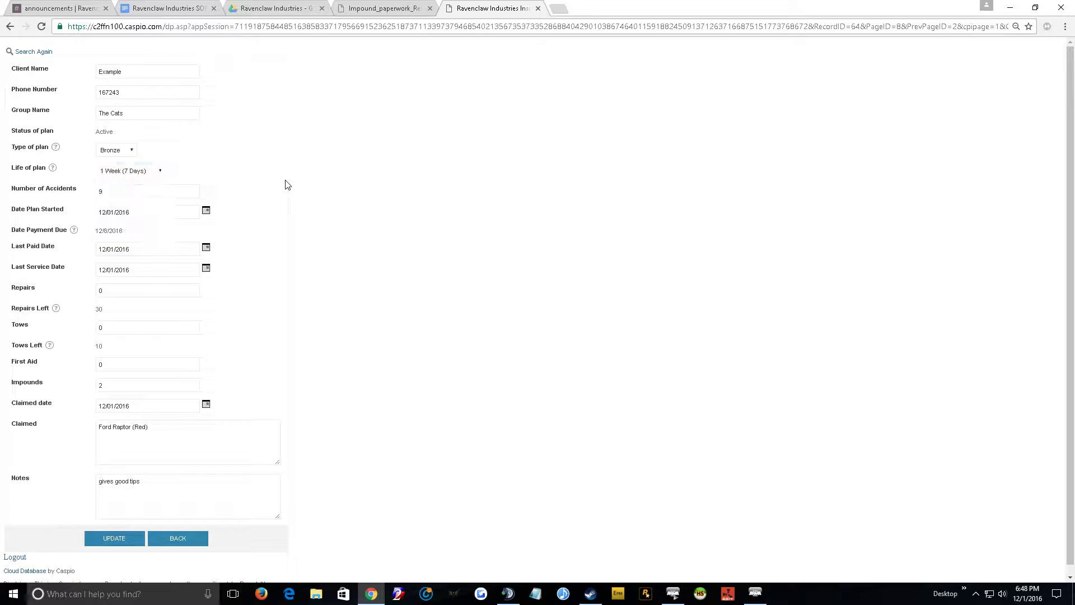
click(133, 152)
click(158, 164)
mouse_move(59, 152)
Set the client's Number of Accidents to 10.
click(26, 200)
click(117, 194)
click(407, 233)
click(1, 187)
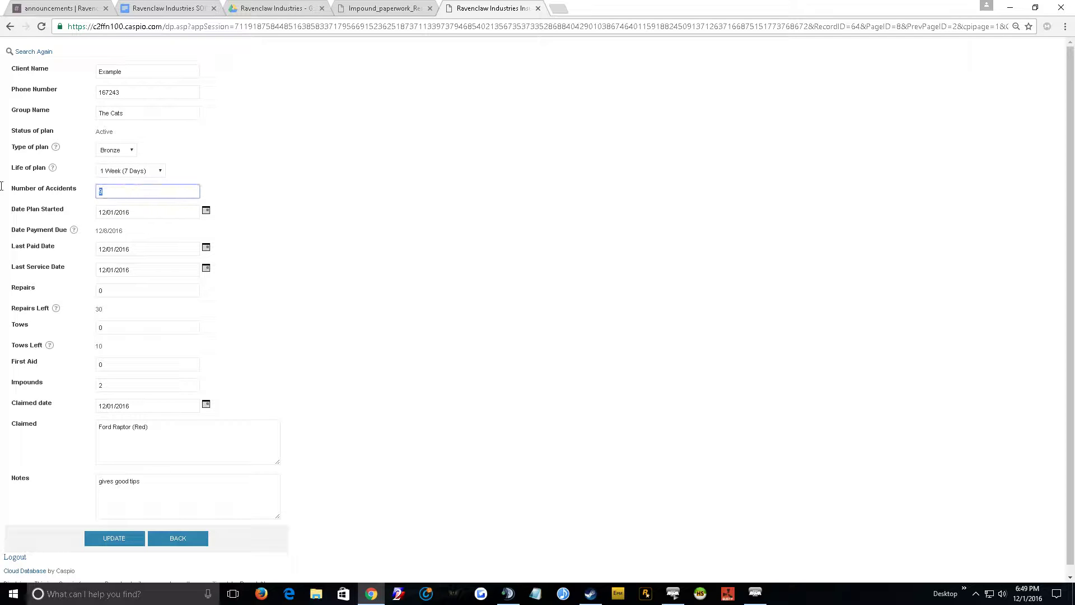
text(10)
click(600, 201)
Examine the Date Plan Started field with its date picker and the Date Payment Due value.
click(114, 212)
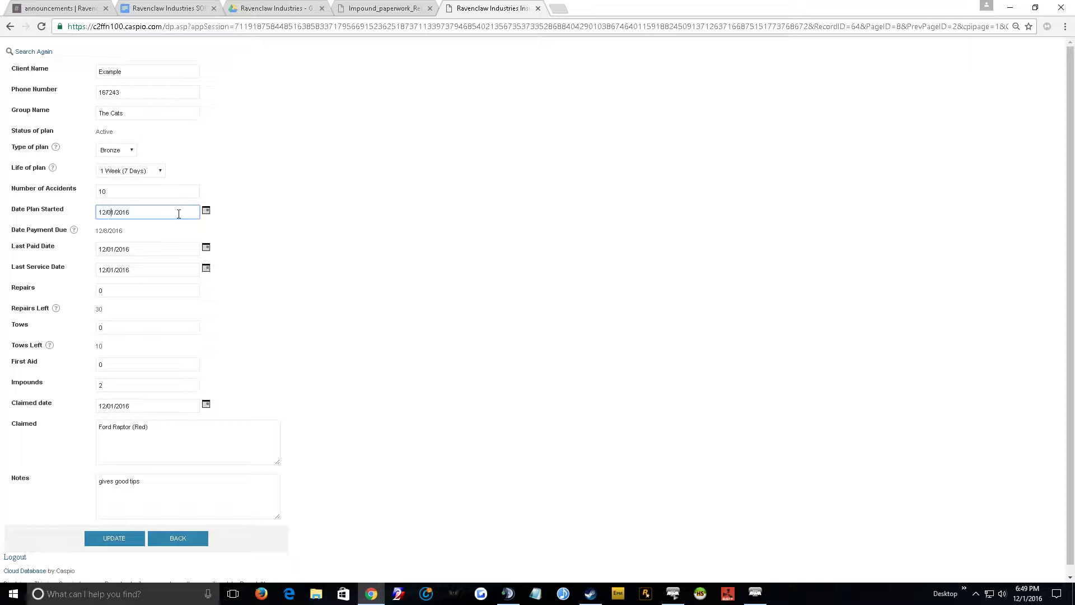
click(206, 213)
drag(131, 218, 59, 214)
click(189, 233)
drag(145, 233, 19, 231)
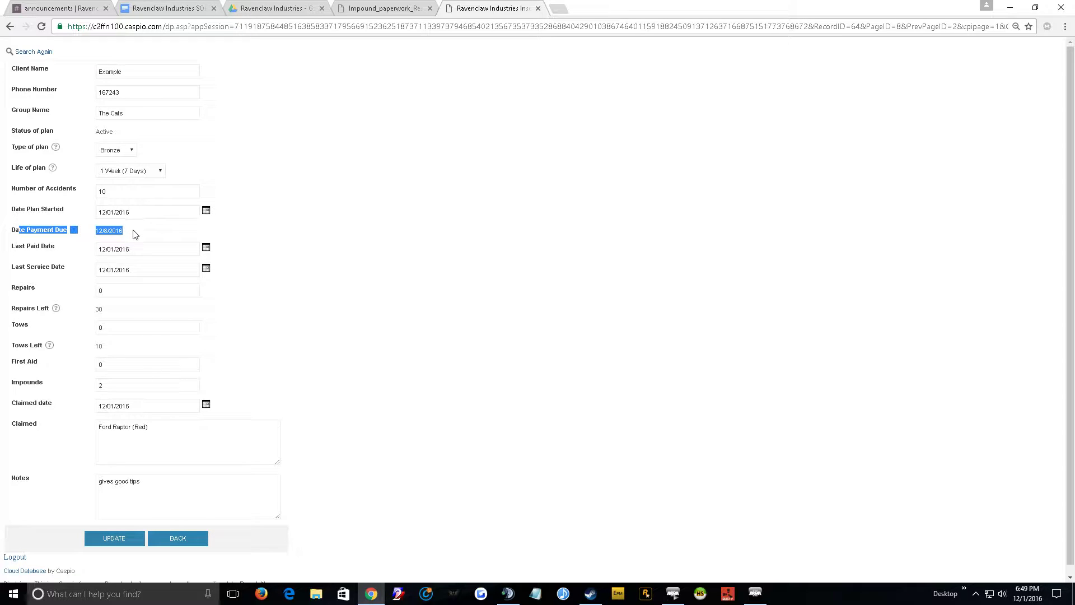
click(141, 212)
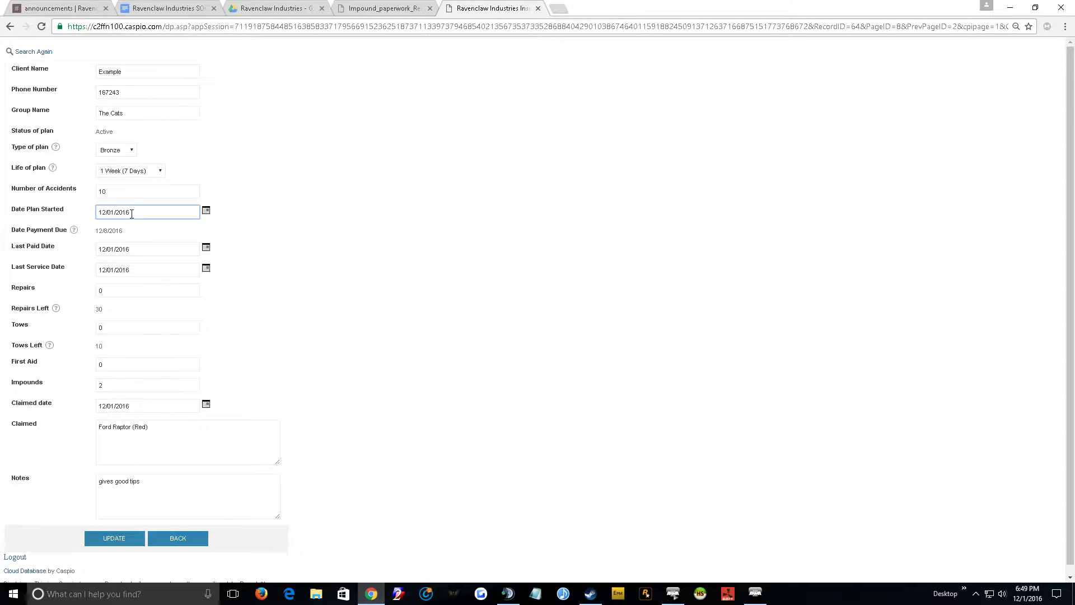
click(63, 173)
triple_click(114, 233)
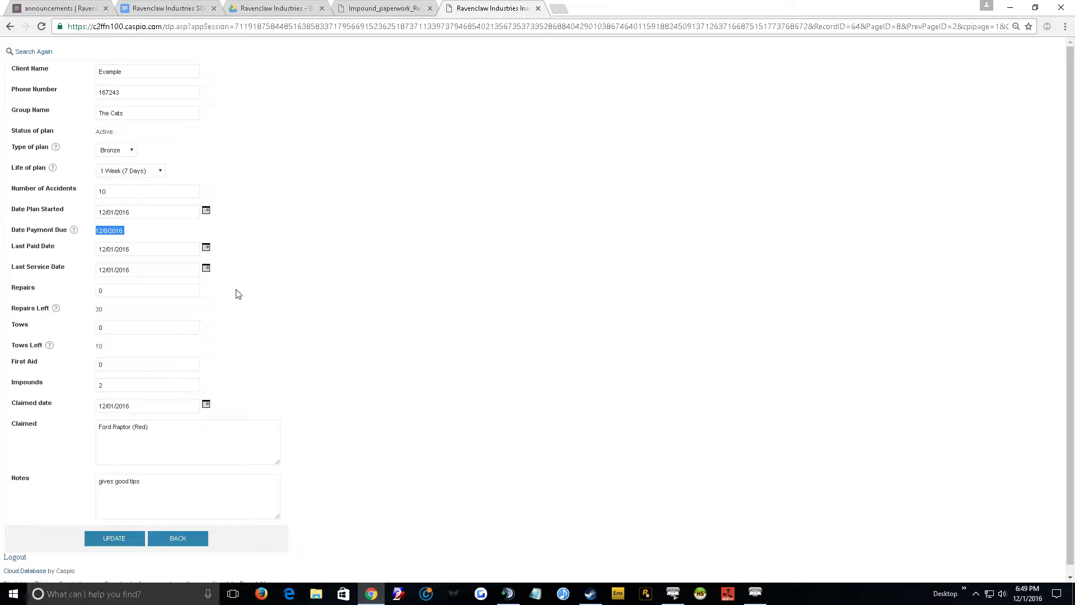
Examine the client's Date Payment Due, Last Paid Date and Last Service Date fields.
drag(135, 234, 95, 231)
click(136, 240)
click(135, 249)
click(138, 269)
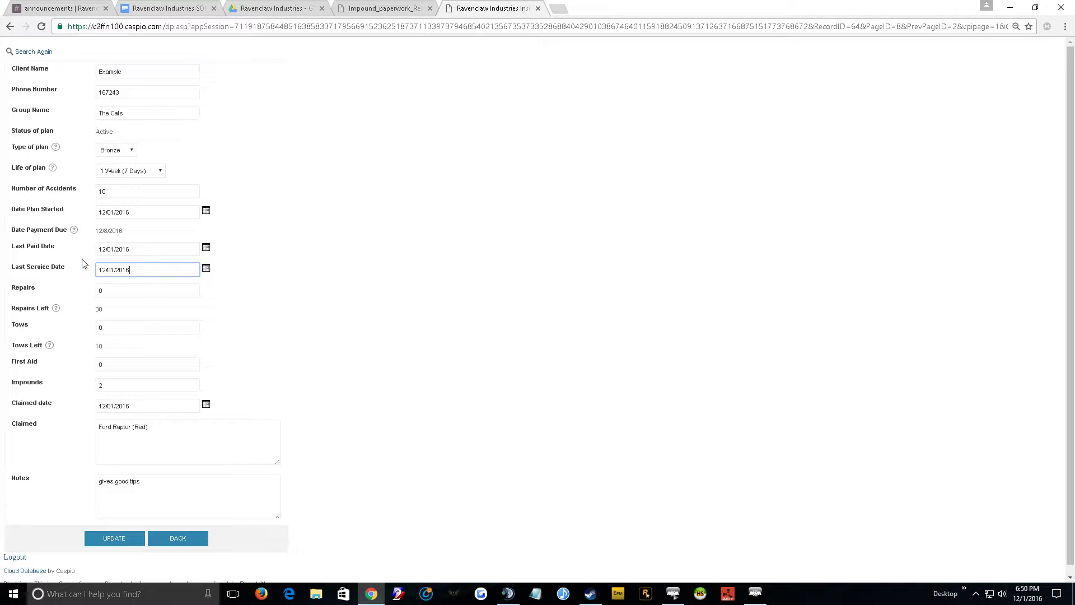
Set the client's number of Repairs to 3.
click(121, 290)
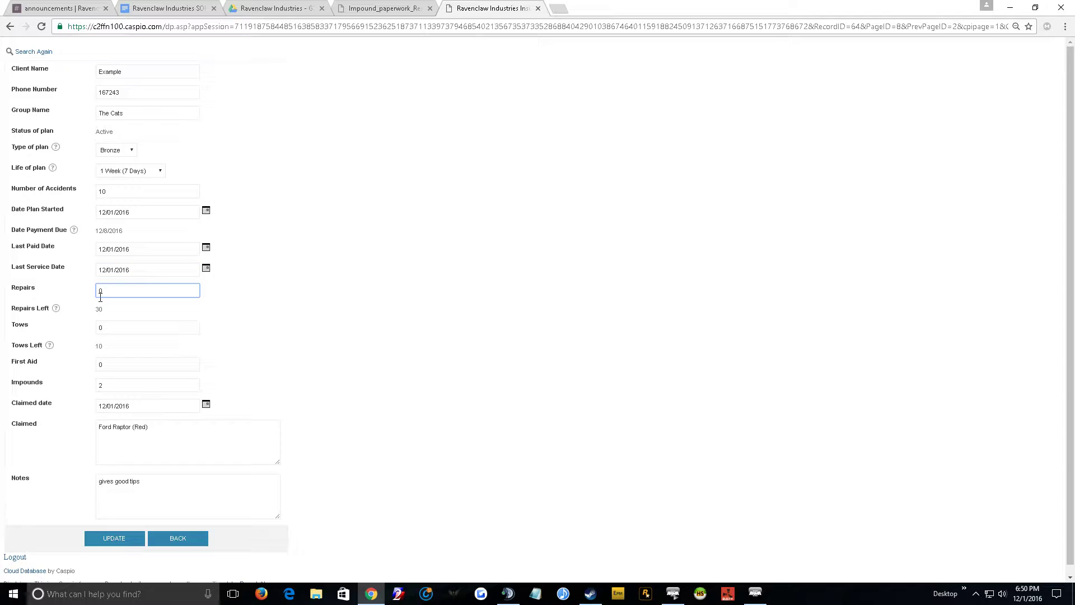
drag(130, 291, 93, 290)
click(123, 290)
click(281, 299)
drag(134, 294, 84, 297)
text(2)
key(BackSpace)
text(3)
click(408, 329)
Examine the Repairs Left value alongside the Life of plan options, keeping 1 Week (7 Days) selected.
drag(110, 312, 79, 310)
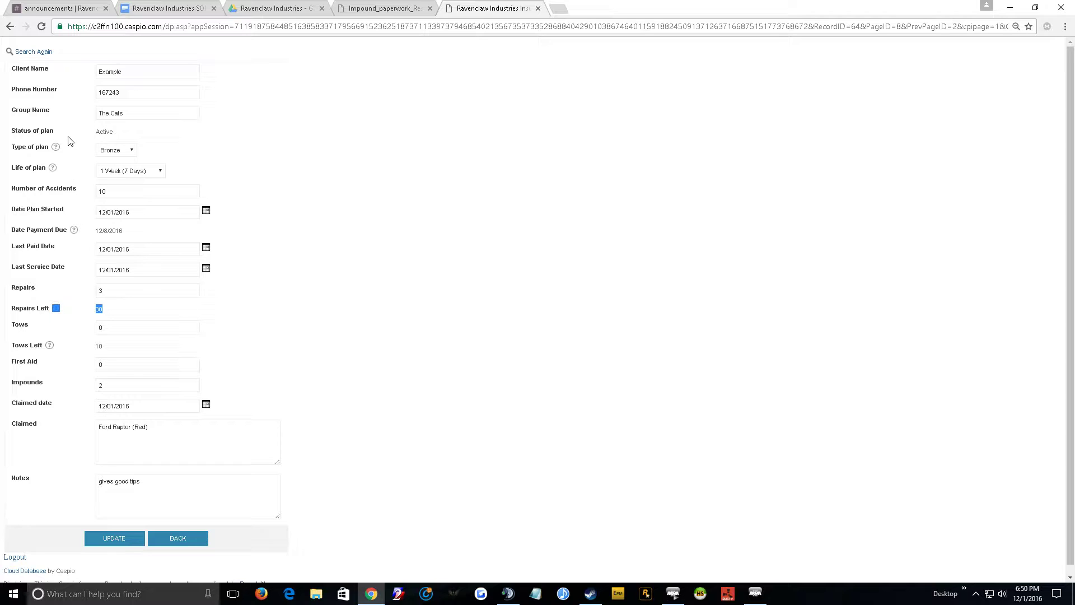
click(80, 173)
drag(104, 309, 89, 315)
click(107, 315)
click(119, 178)
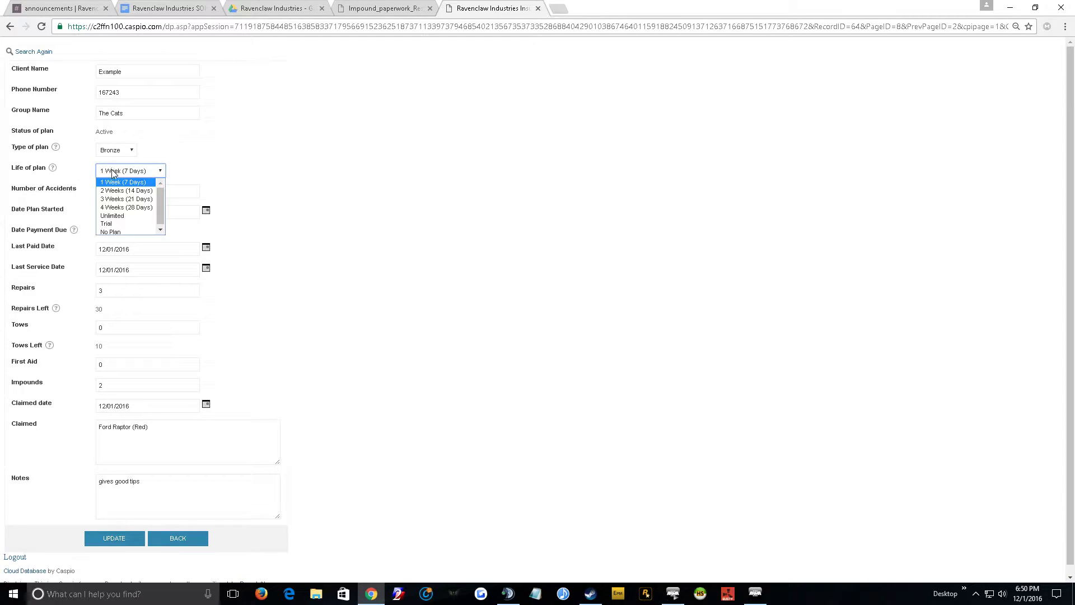
click(115, 188)
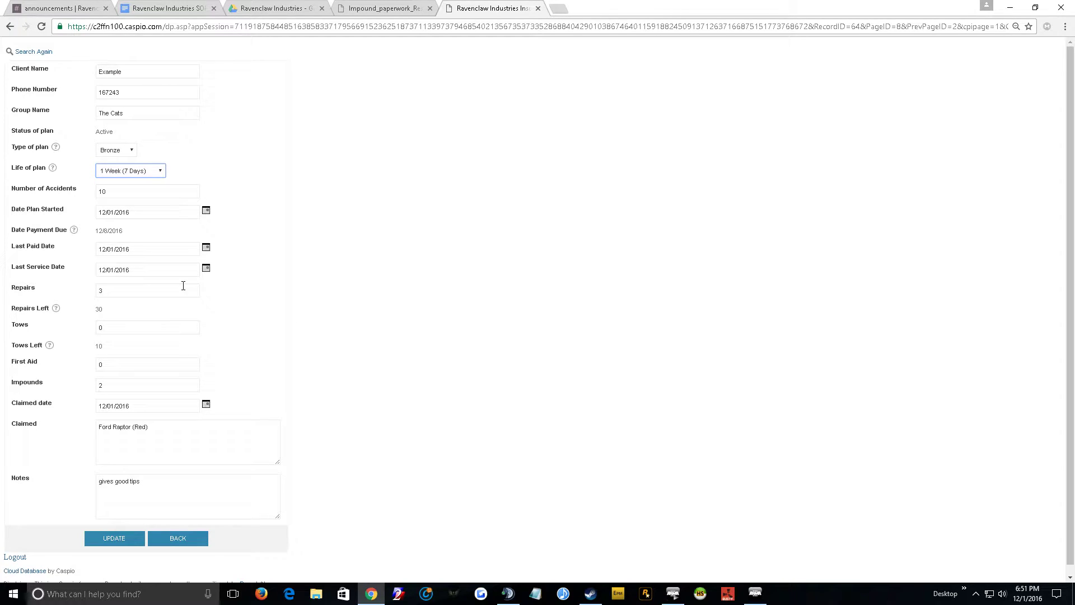
Examine the client's Tows, Tows Left and First Aid fields.
click(118, 330)
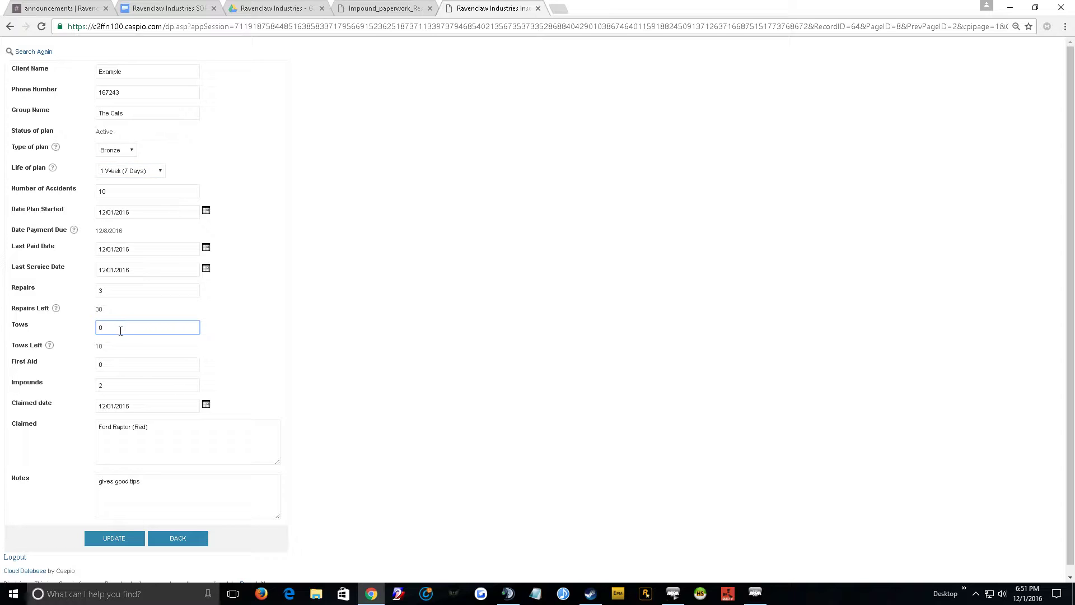
click(120, 330)
click(77, 345)
drag(118, 351, 48, 345)
click(123, 351)
click(109, 365)
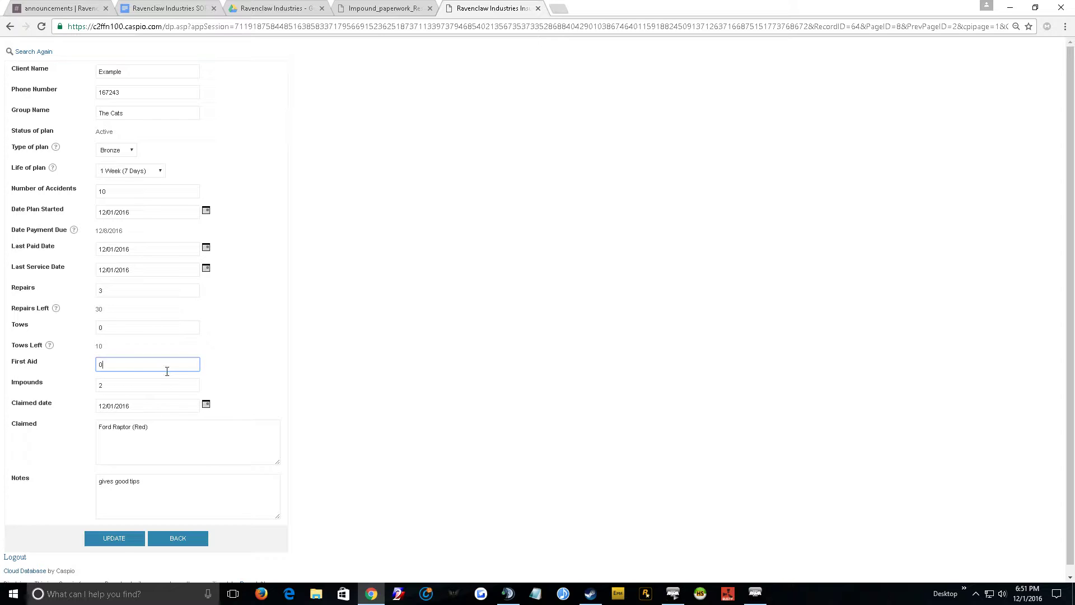
Examine the First Aid, Impounds and Claimed fields, relating the claimed vehicle to the Client Name.
drag(120, 361, 24, 343)
click(432, 403)
drag(68, 429, 16, 391)
click(416, 425)
click(130, 72)
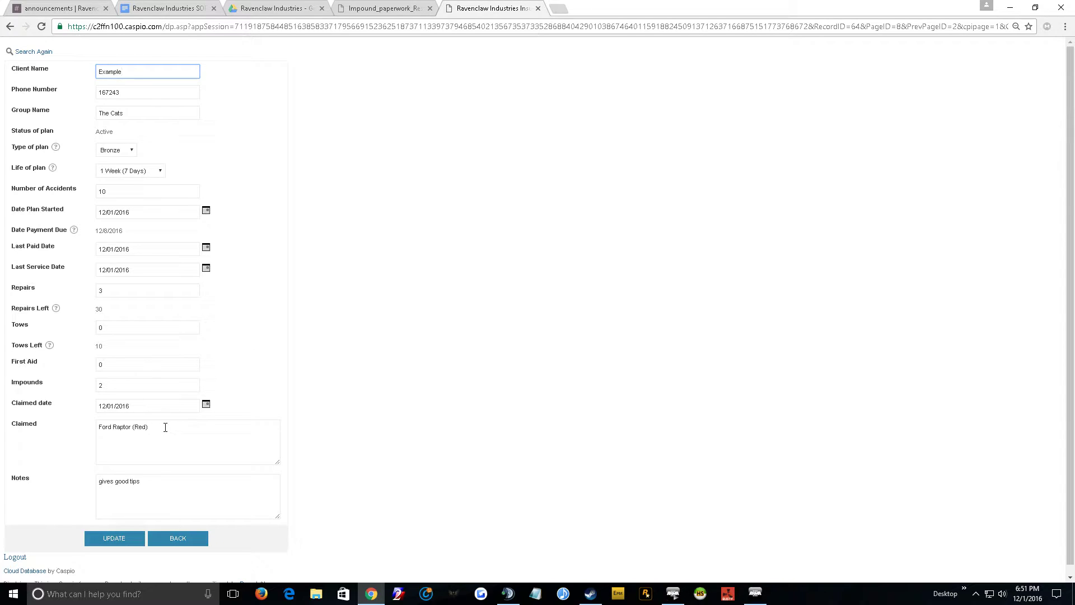
click(118, 428)
double_click(141, 428)
click(241, 441)
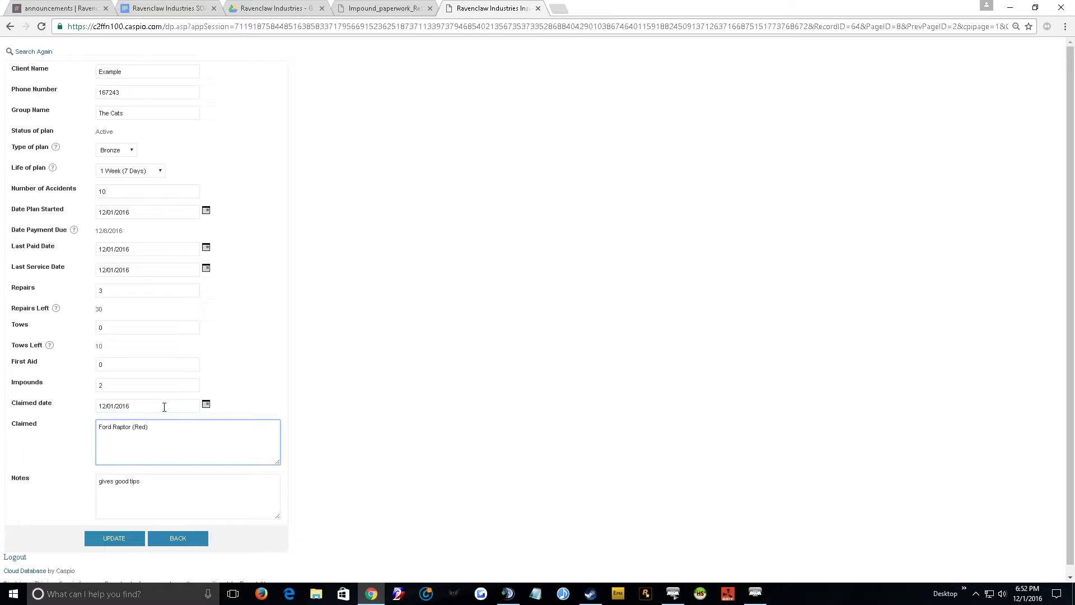
Review the Claimed date together with the vehicle entry in the Claimed field.
click(63, 408)
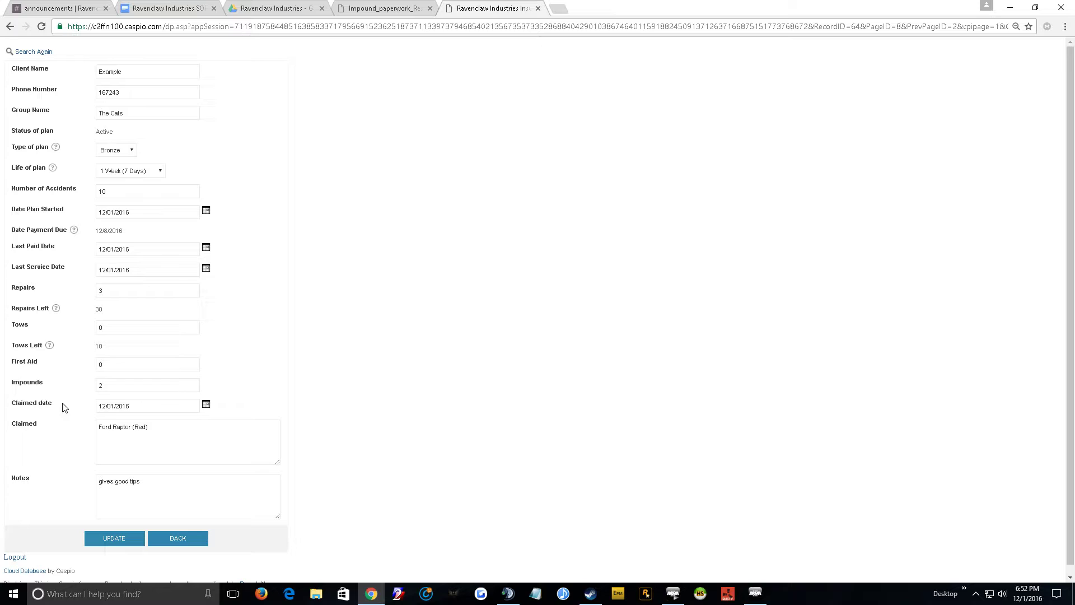
click(153, 406)
drag(150, 428, 91, 433)
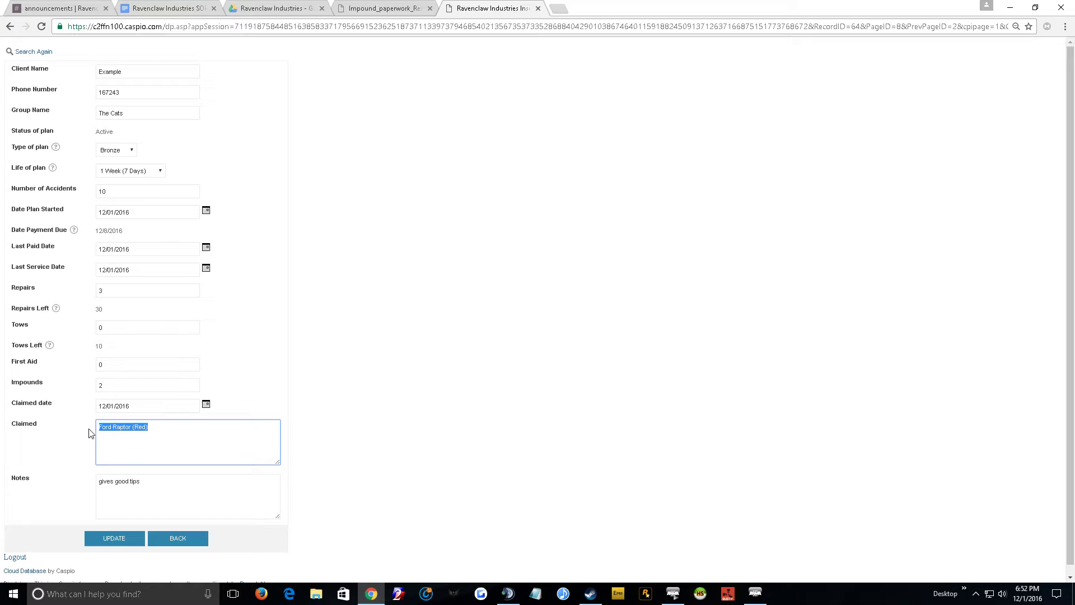
click(169, 435)
key(ctrl+a)
click(113, 432)
Set the client's number of Impounds to 3.
click(116, 387)
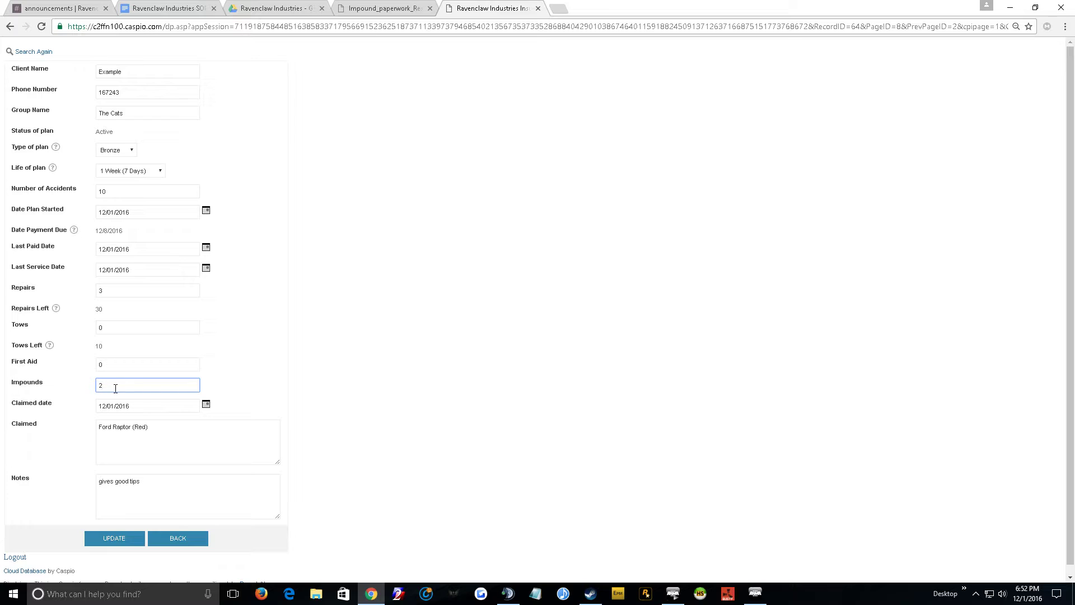
double_click(113, 386)
text(3)
click(372, 379)
Check the plan fields' help hints, and clear the Tows field to read its placeholder before re-entering 0.
mouse_move(55, 149)
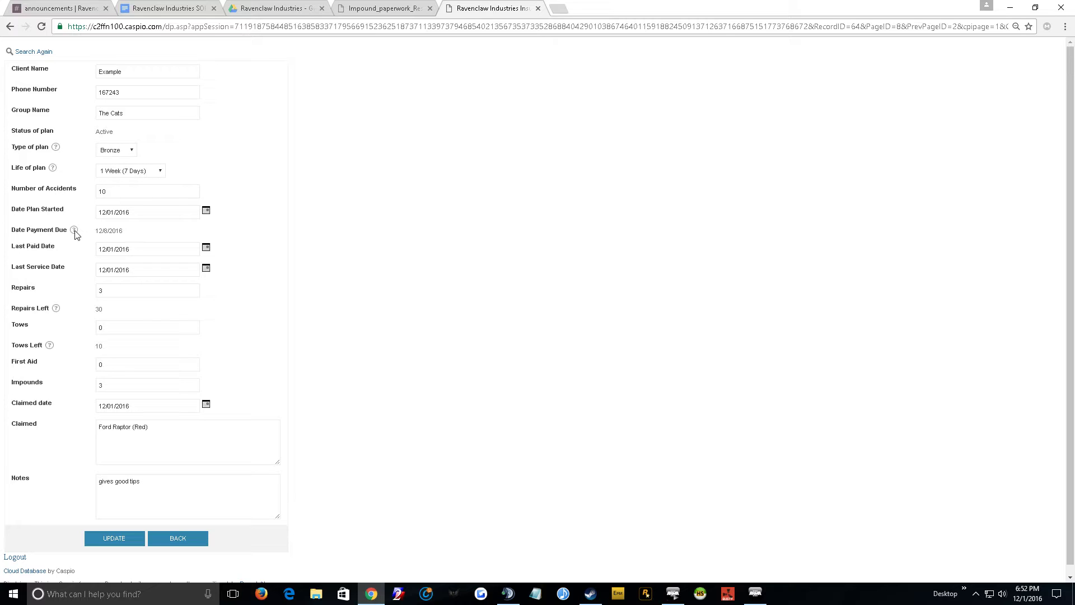
mouse_move(75, 233)
click(123, 296)
click(119, 329)
double_click(111, 330)
key(BackSpace)
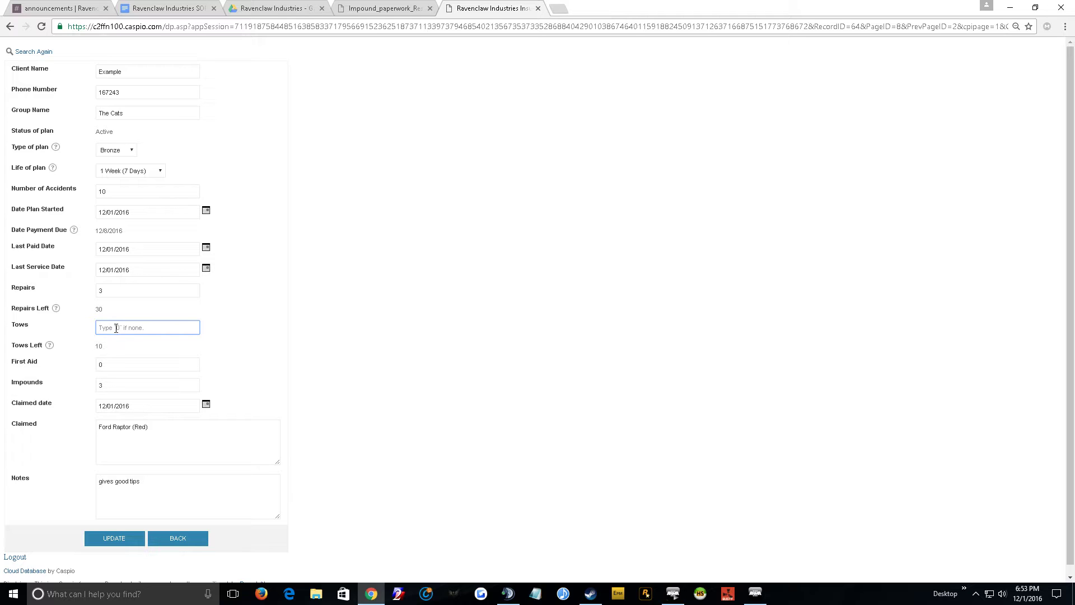
text(0)
click(404, 346)
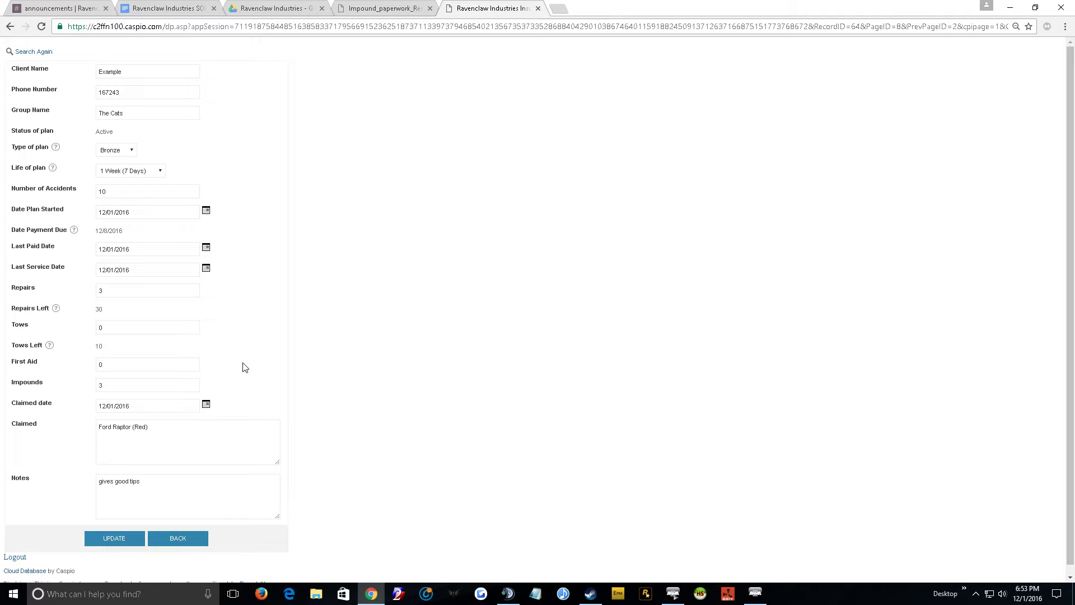
Review the First Aid and Tows fields, the Repairs Left help hint and the rest of the client record.
click(126, 367)
click(108, 329)
click(107, 351)
mouse_move(53, 313)
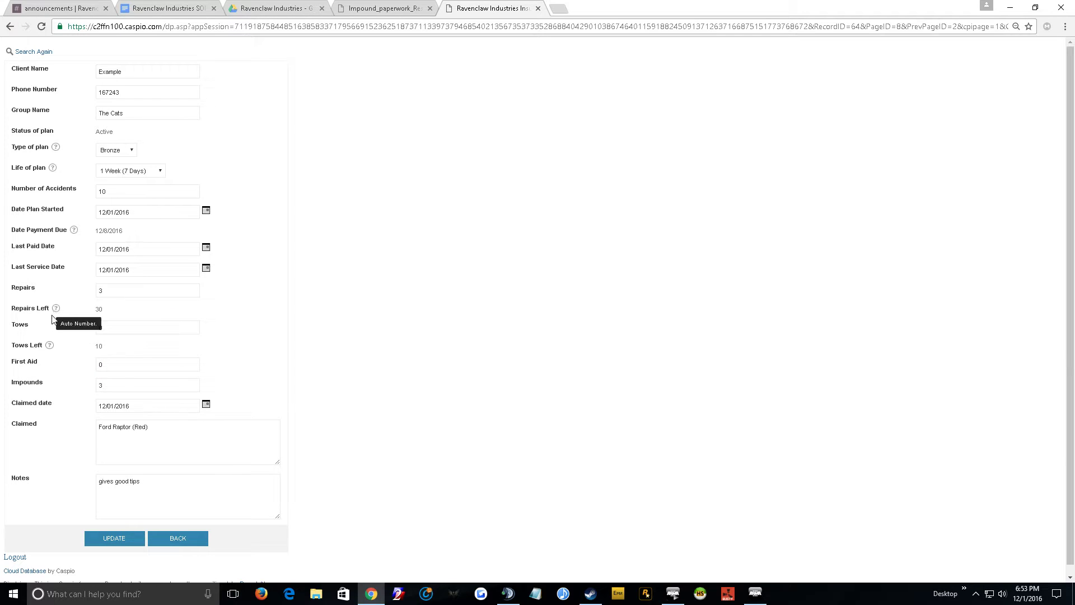
scroll(114, 526, down, 1)
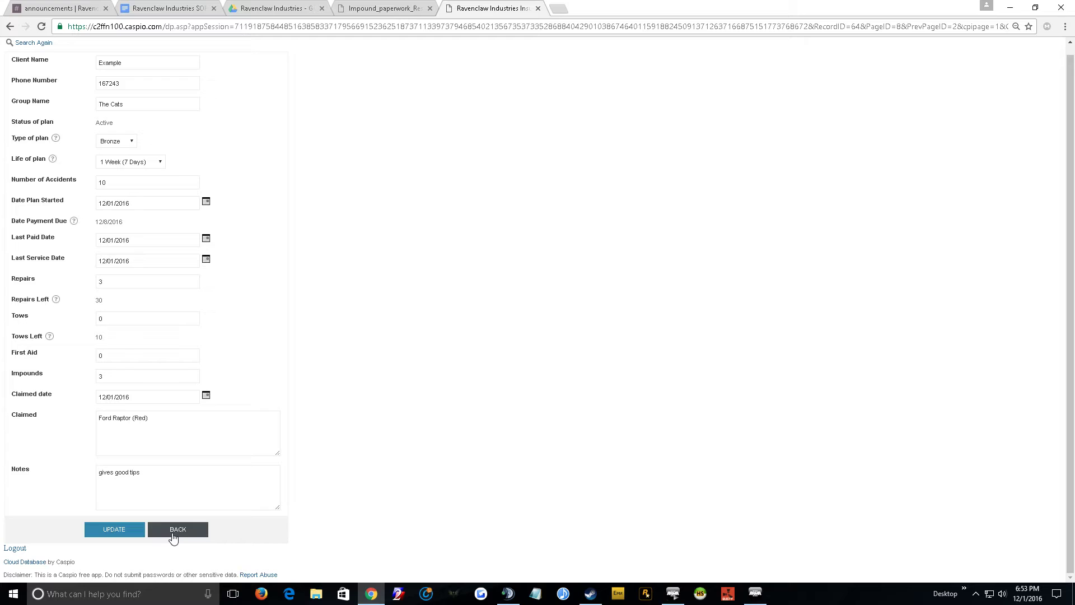
Return to the client search form and clear the Group Name criterion.
click(33, 44)
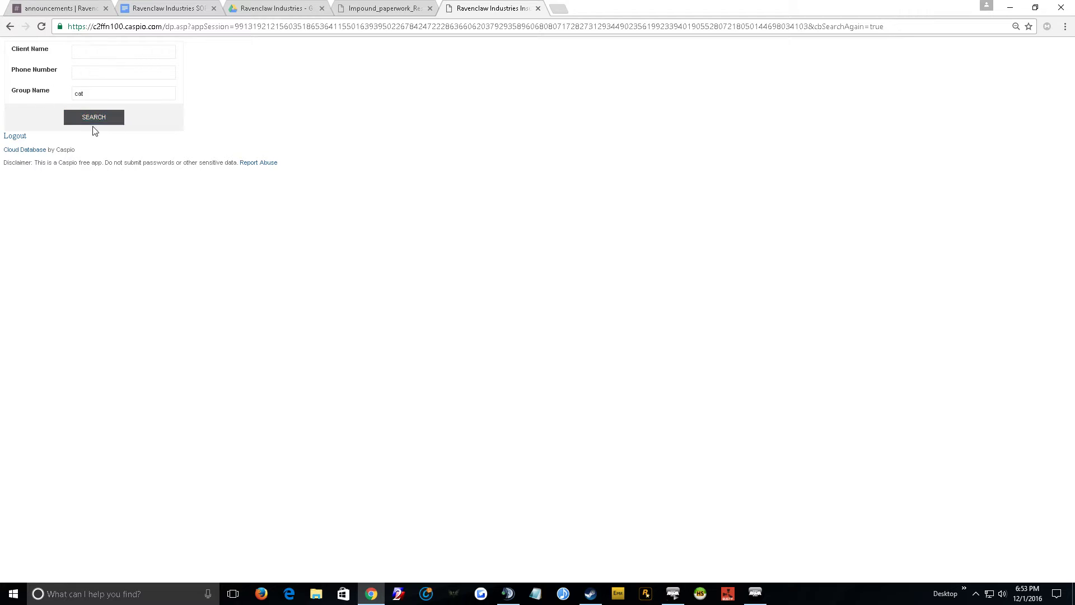
drag(99, 95, 2, 98)
key(BackSpace)
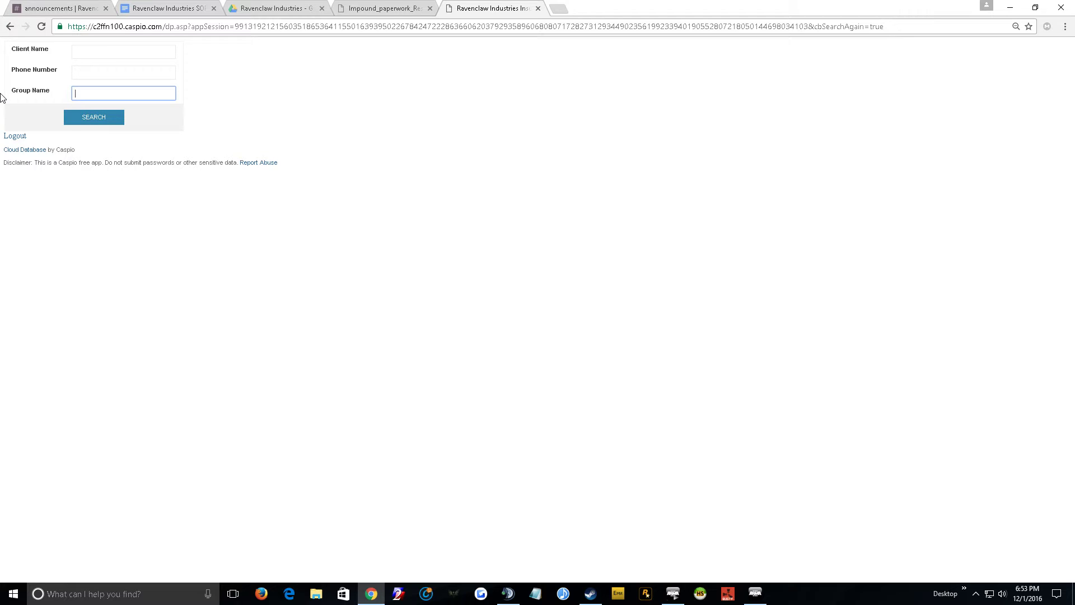
List all insurance clients by searching with every criterion blank, and reopen the search form after reviewing the list.
click(95, 73)
click(96, 92)
click(94, 121)
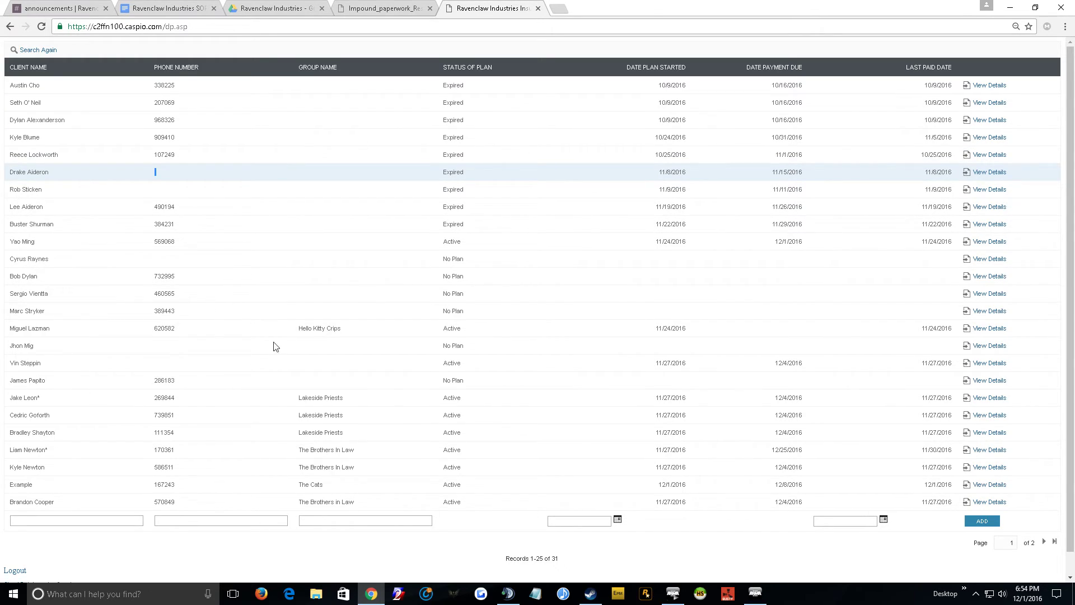
click(38, 50)
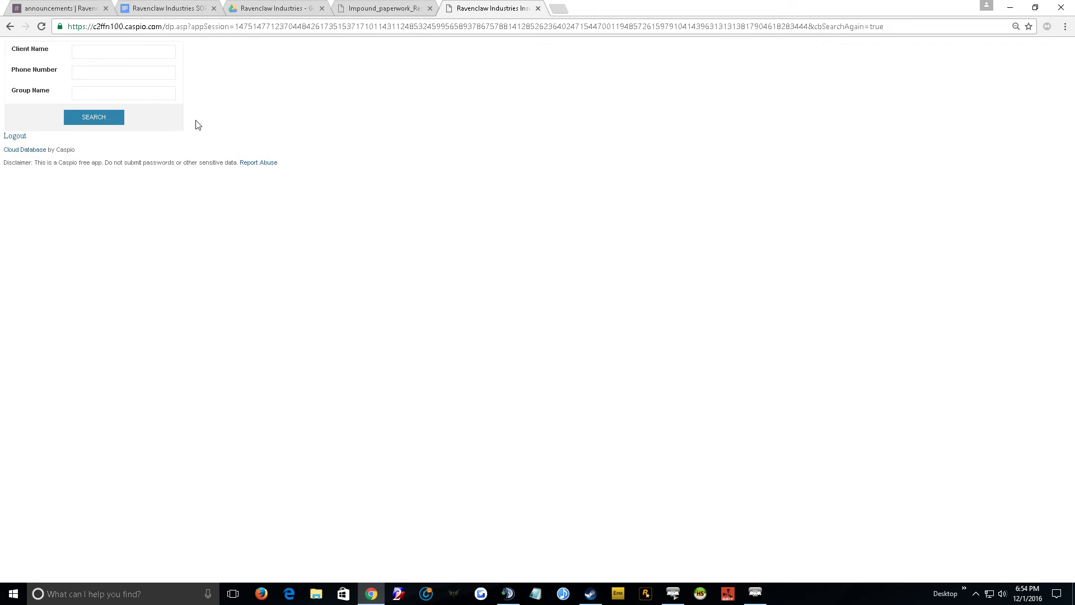